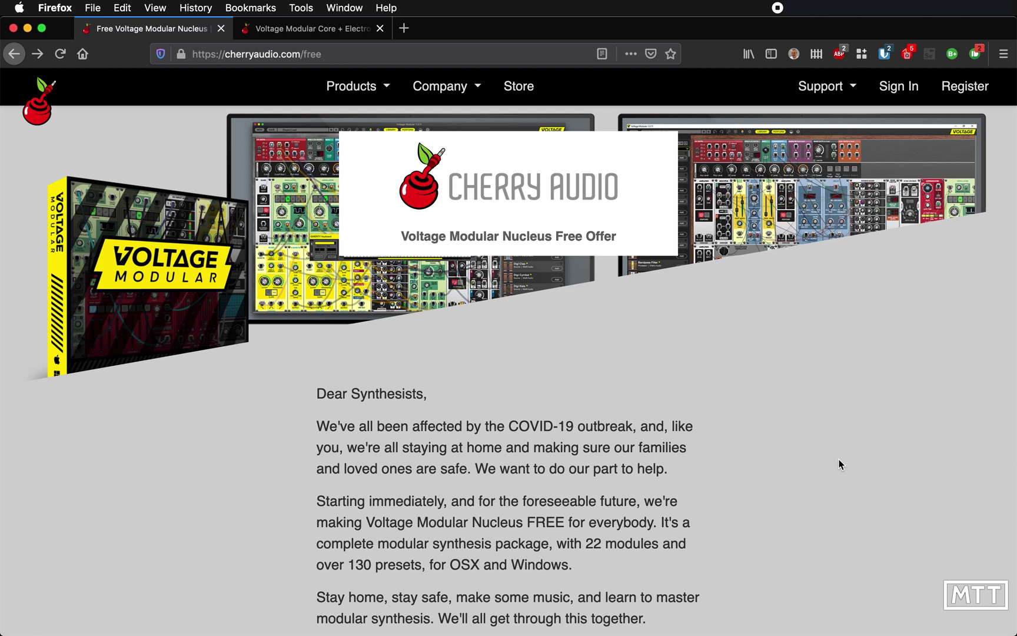
Navigate to the Cherry Audio Redeem Purchase Code page and focus its form field.
click(336, 54)
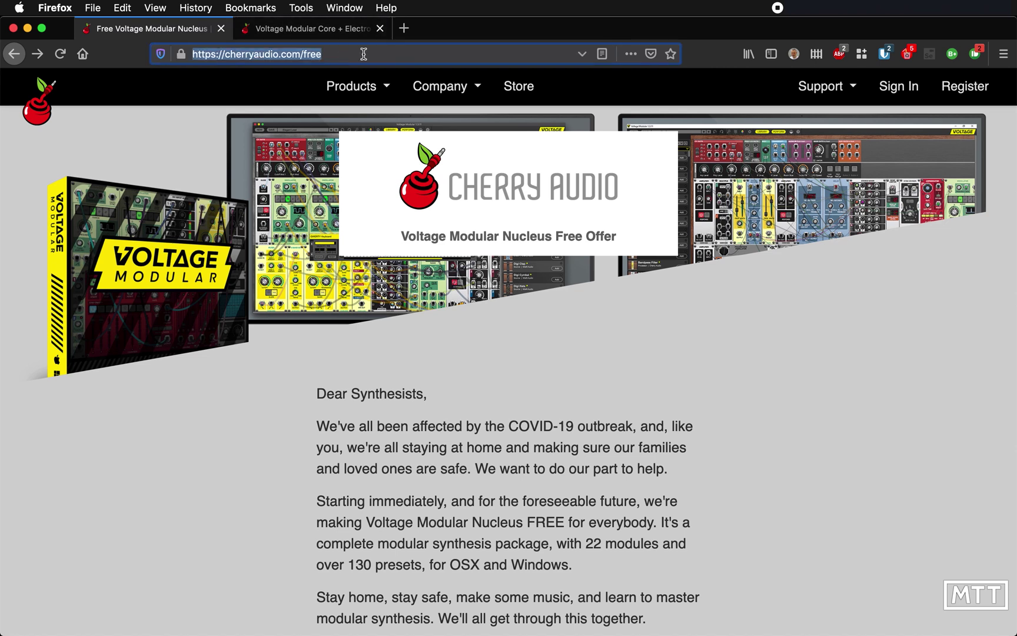
click(364, 53)
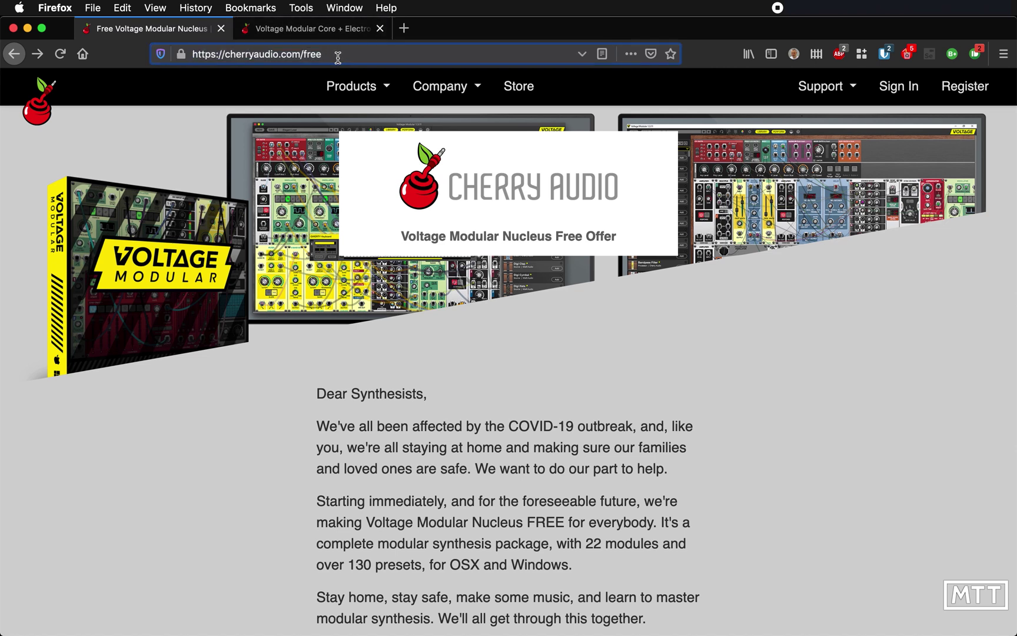
scroll(724, 471, down, 15)
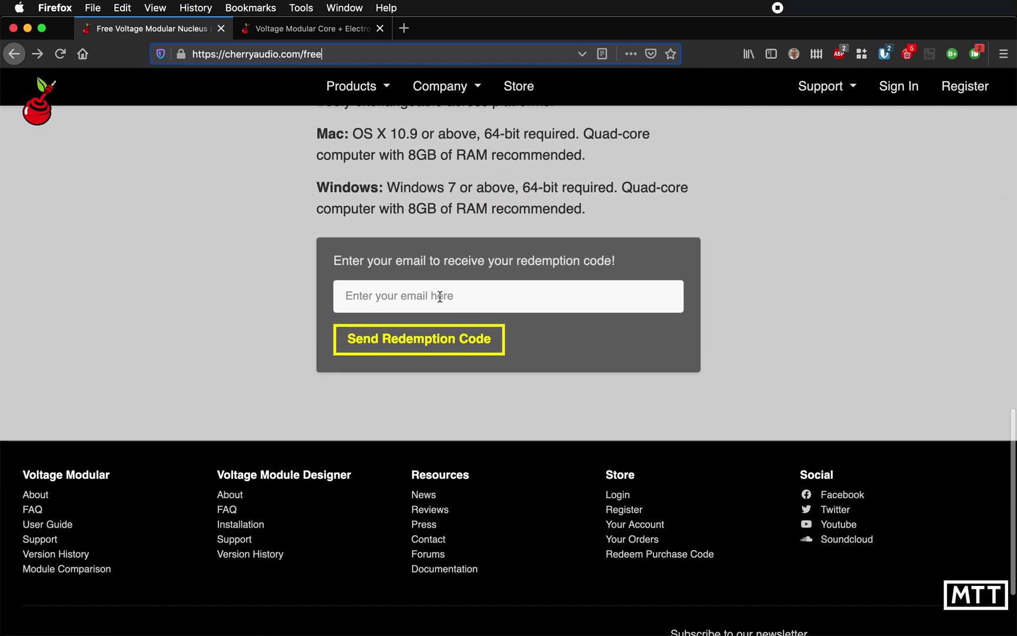
scroll(581, 295, down, 4)
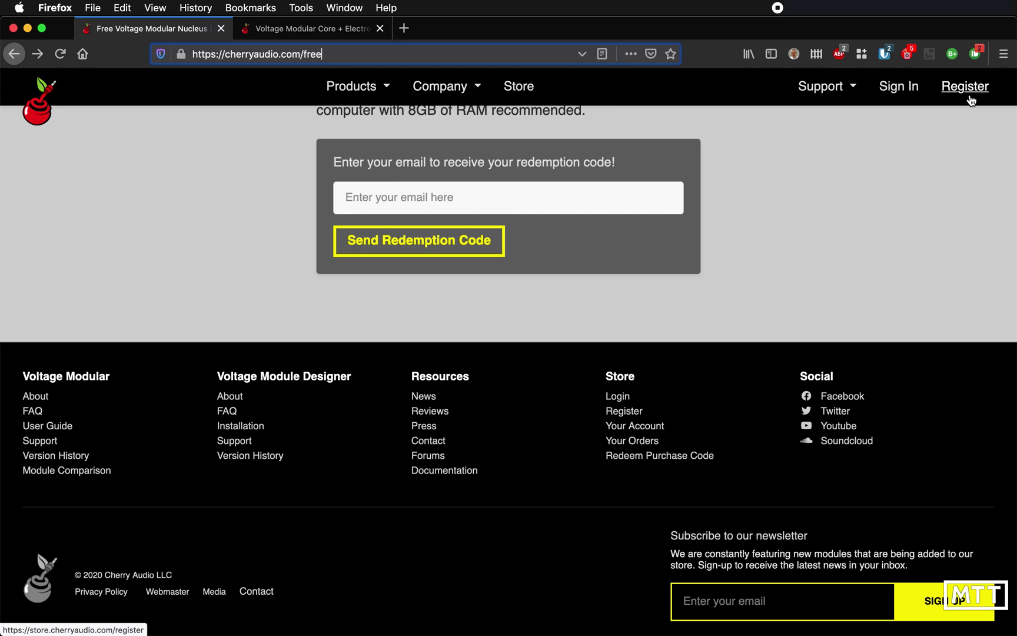
click(481, 197)
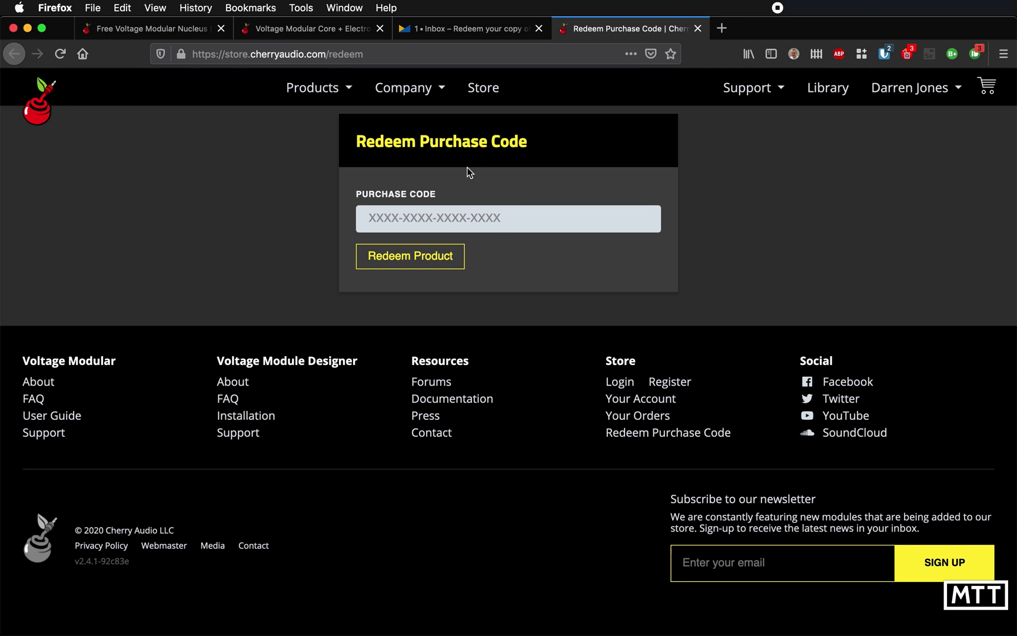
Paste the emailed purchase code and redeem the Nucleus product.
click(381, 220)
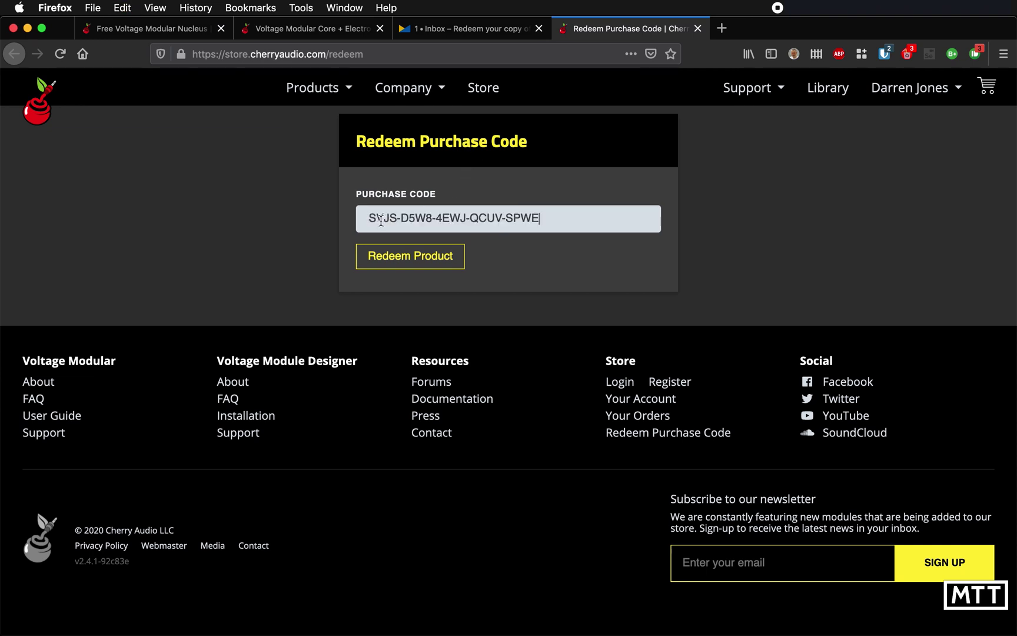
click(392, 259)
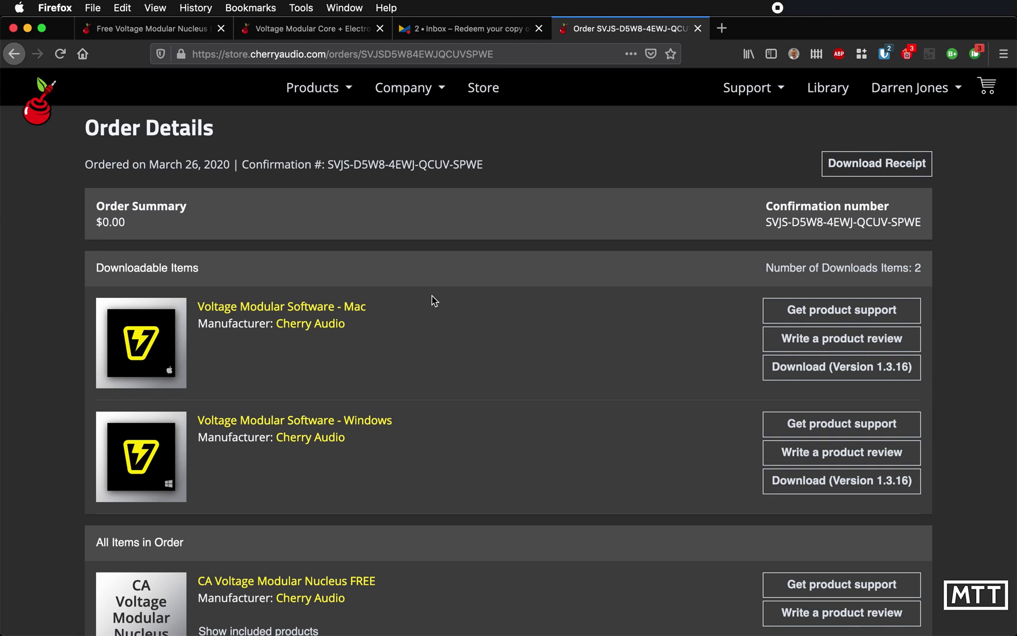
Download and save the Mac installer Voltage-Modular-Installer-1.3.16.pkg from the order details.
scroll(506, 328, down, 1)
scroll(504, 328, up, 1)
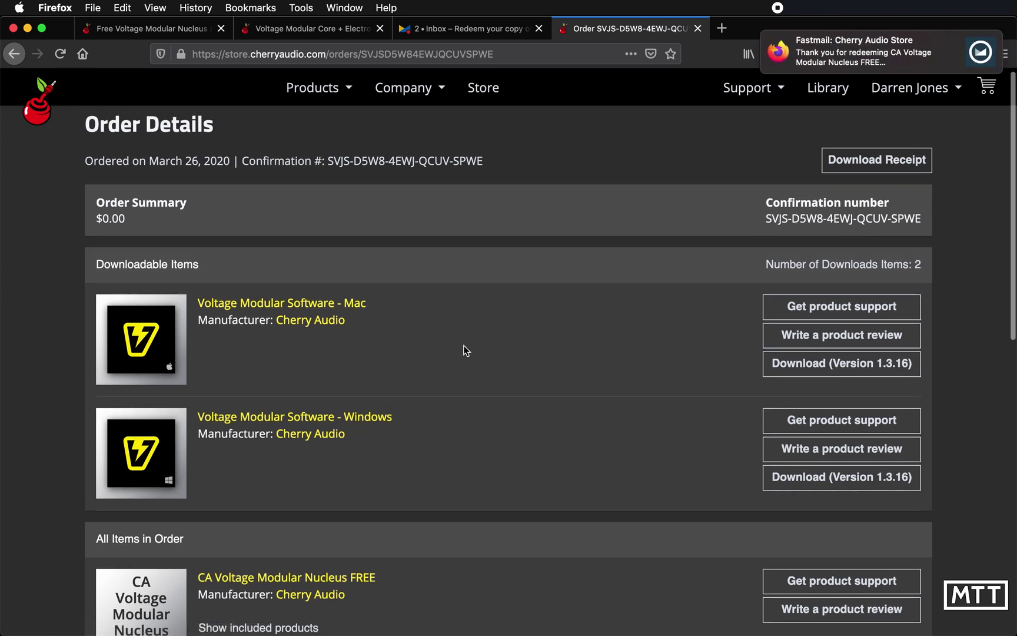
scroll(447, 348, down, 9)
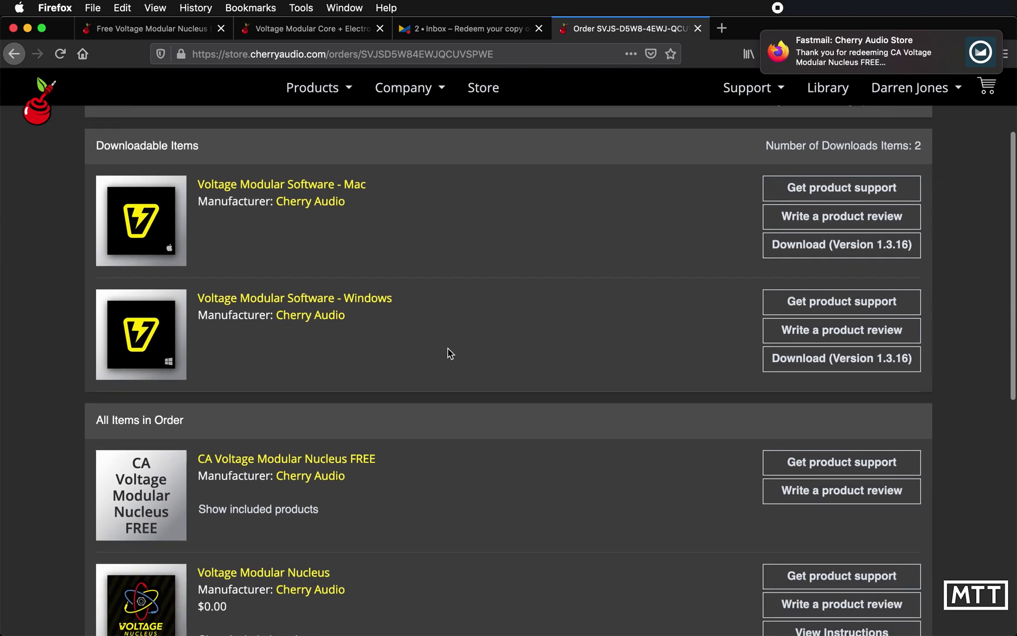
scroll(415, 361, down, 3)
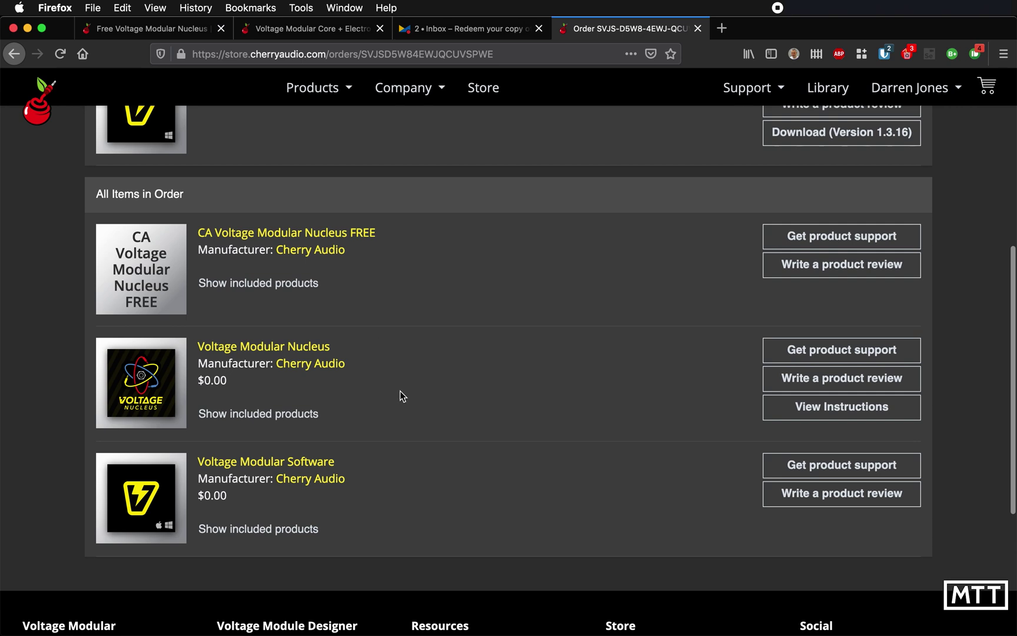
scroll(458, 429, up, 2)
scroll(459, 430, up, 10)
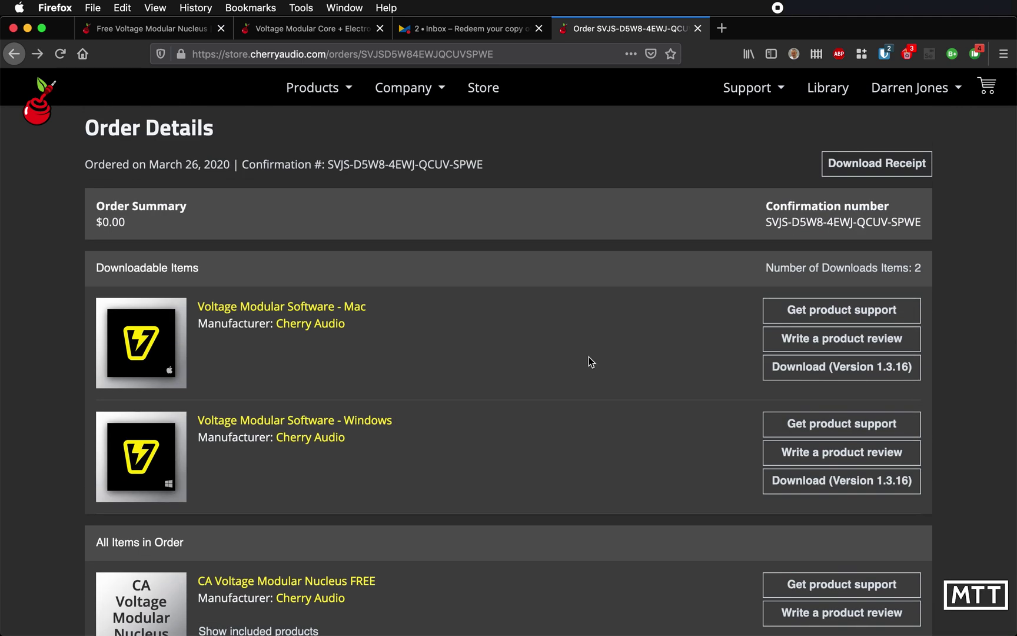
click(804, 370)
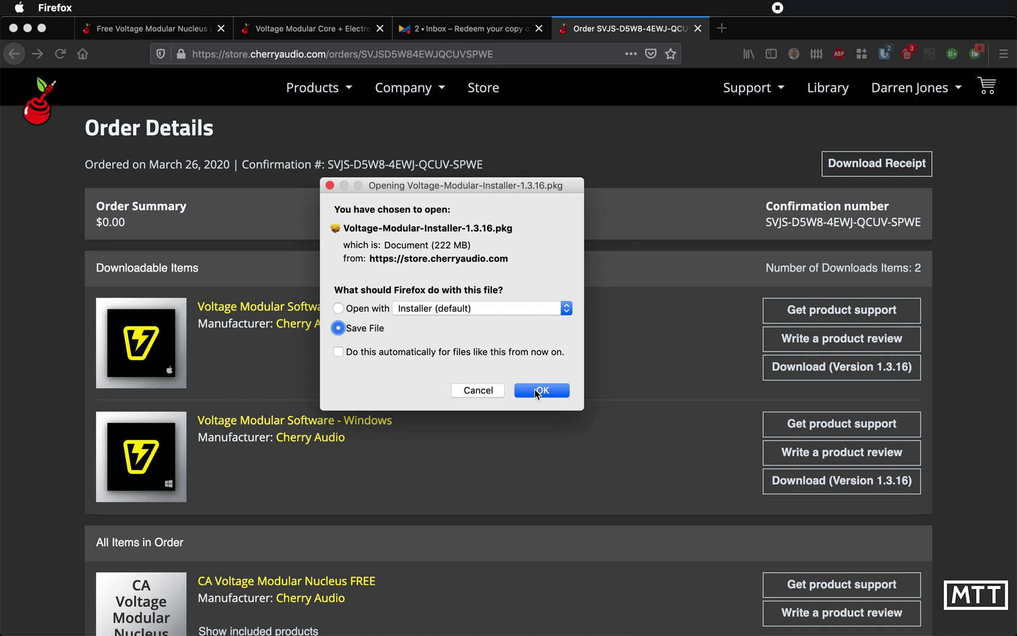
click(535, 390)
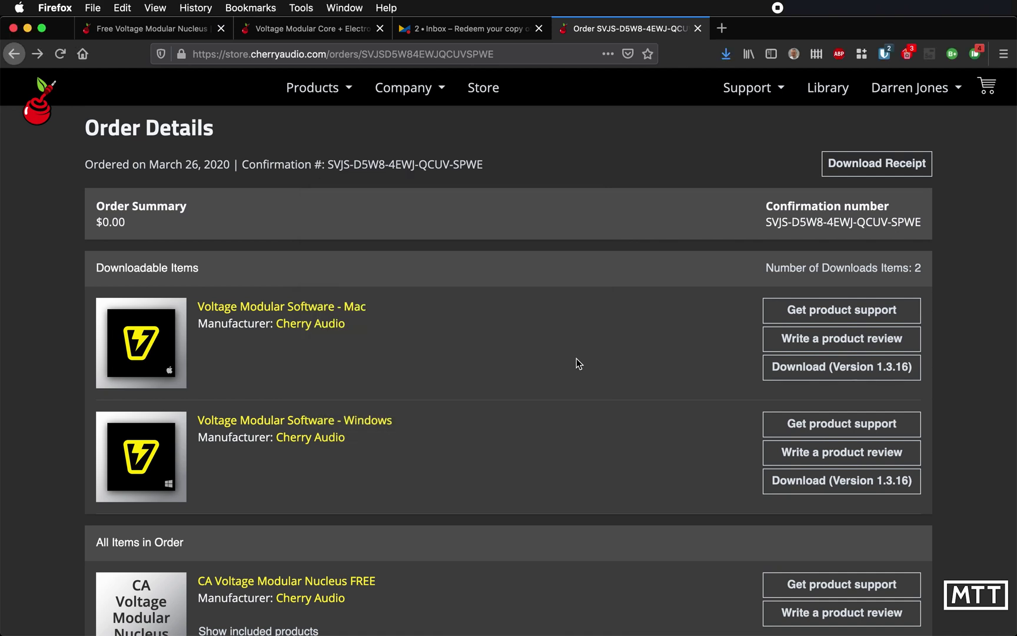
Launch the 1.3.16 installer, accept the licence, and untick the AU, VST and AAX plug-ins.
click(726, 53)
click(517, 95)
click(684, 411)
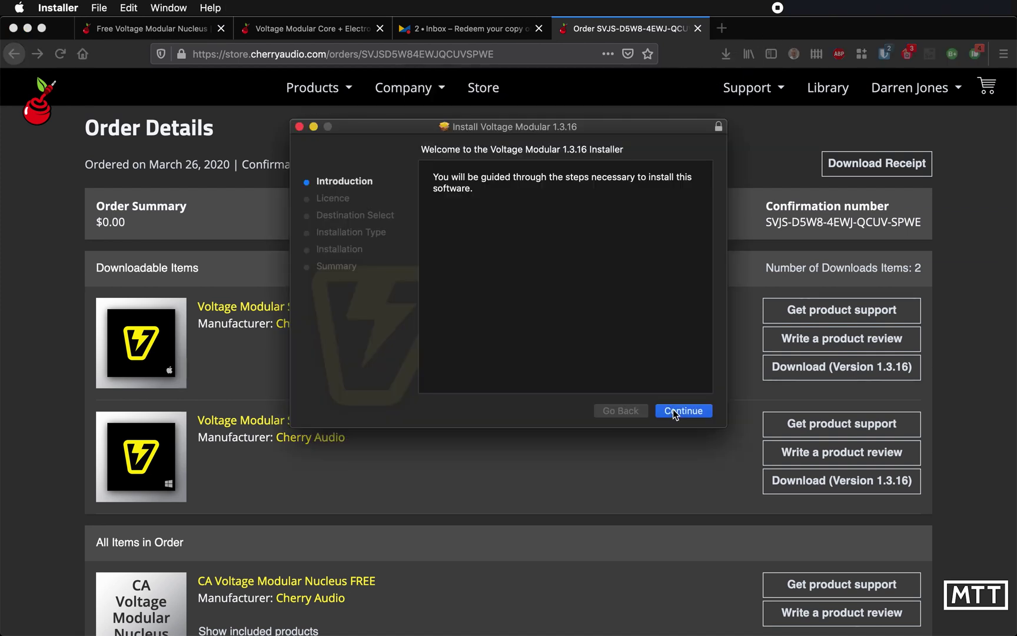
click(683, 410)
click(589, 234)
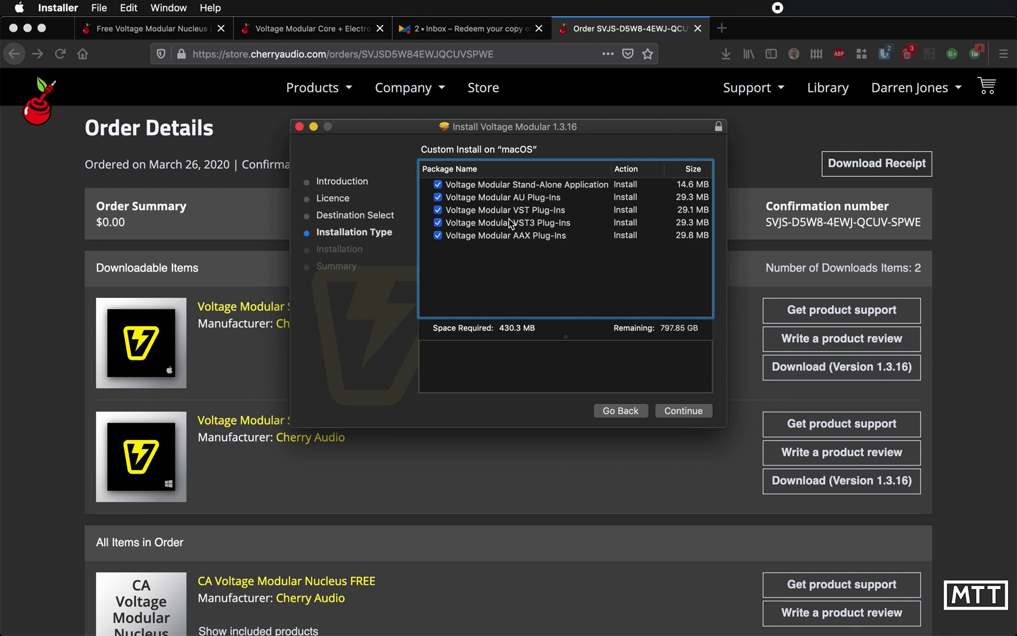
click(438, 197)
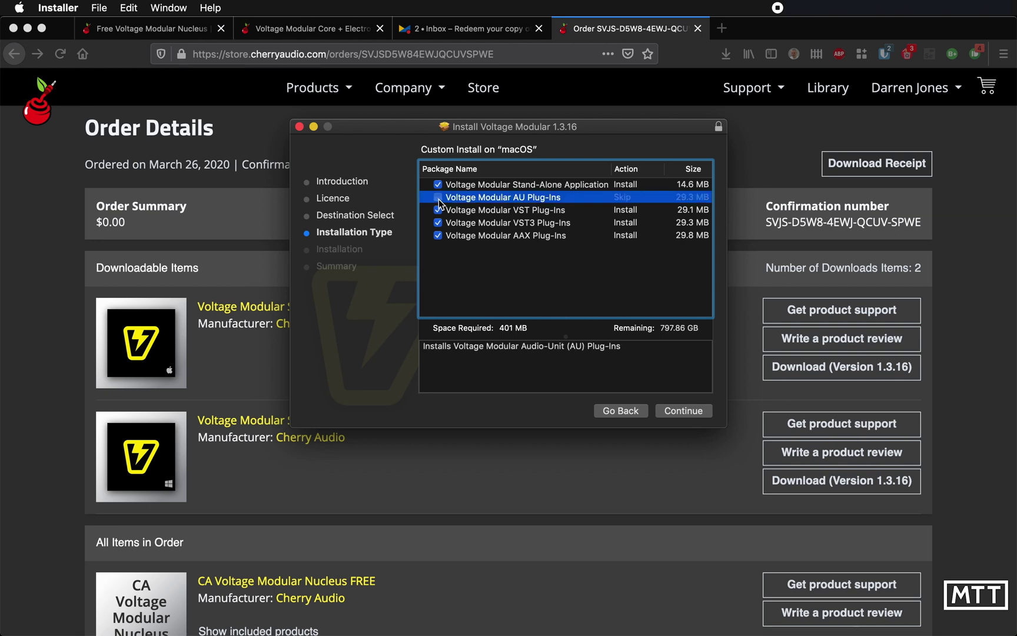
click(438, 211)
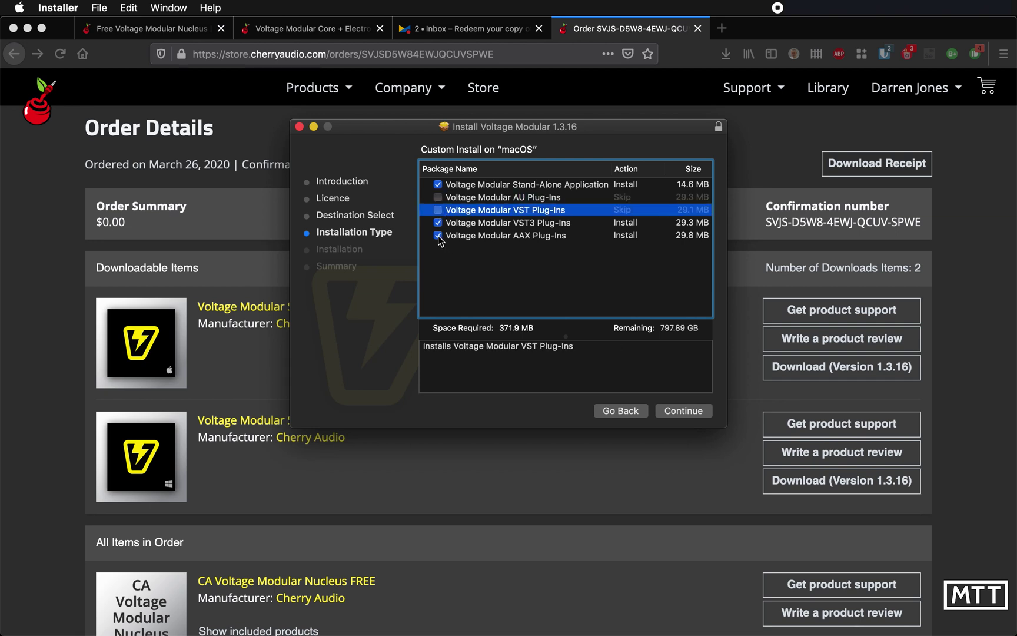
click(438, 236)
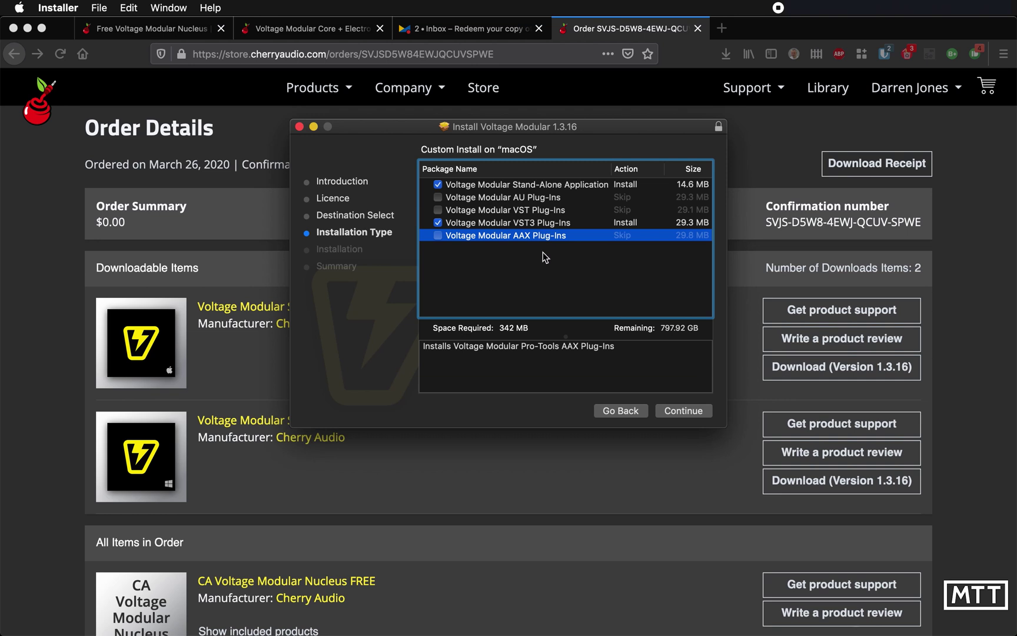
Install with the administrator password, then close the installer and move the package to Trash.
click(672, 413)
click(673, 413)
text(•••••••)
key(Return)
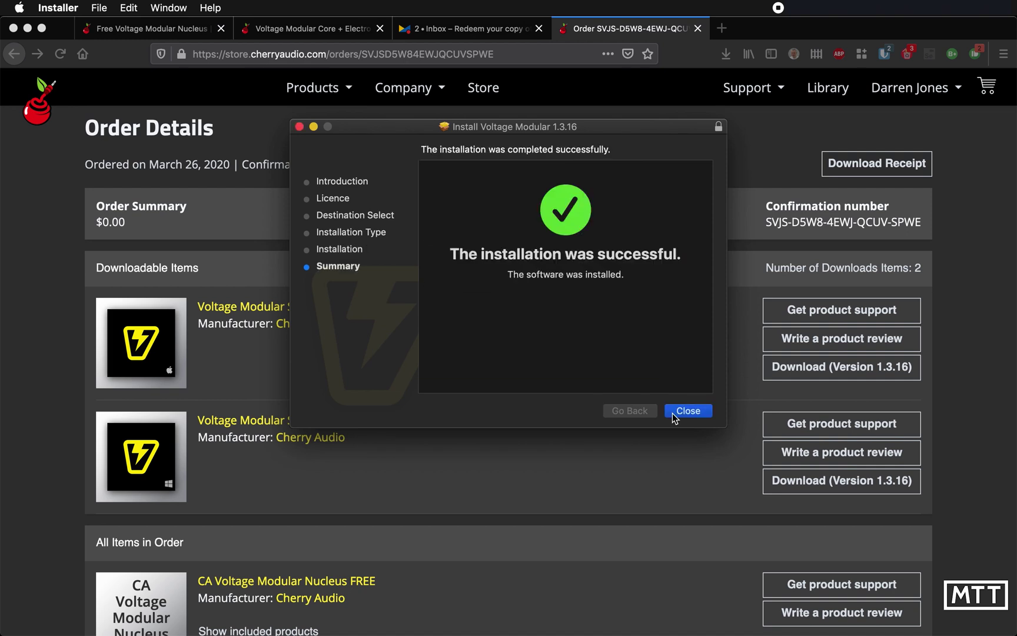
click(672, 412)
click(597, 207)
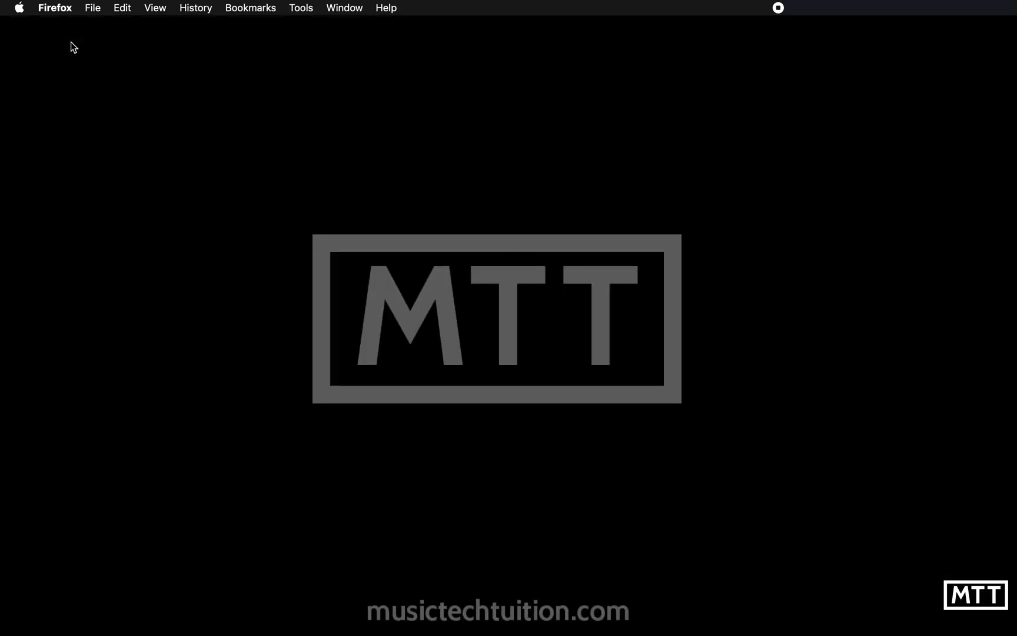
Launch Voltage Modular by searching 'vol' in Alfred.
key(super+q)
key(alt+space)
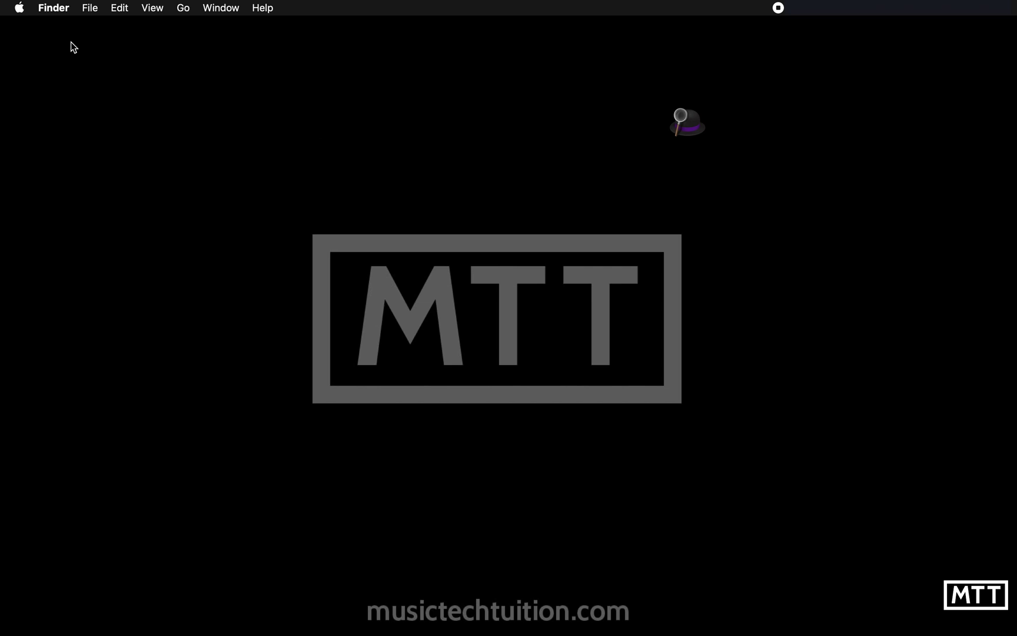
text(vol)
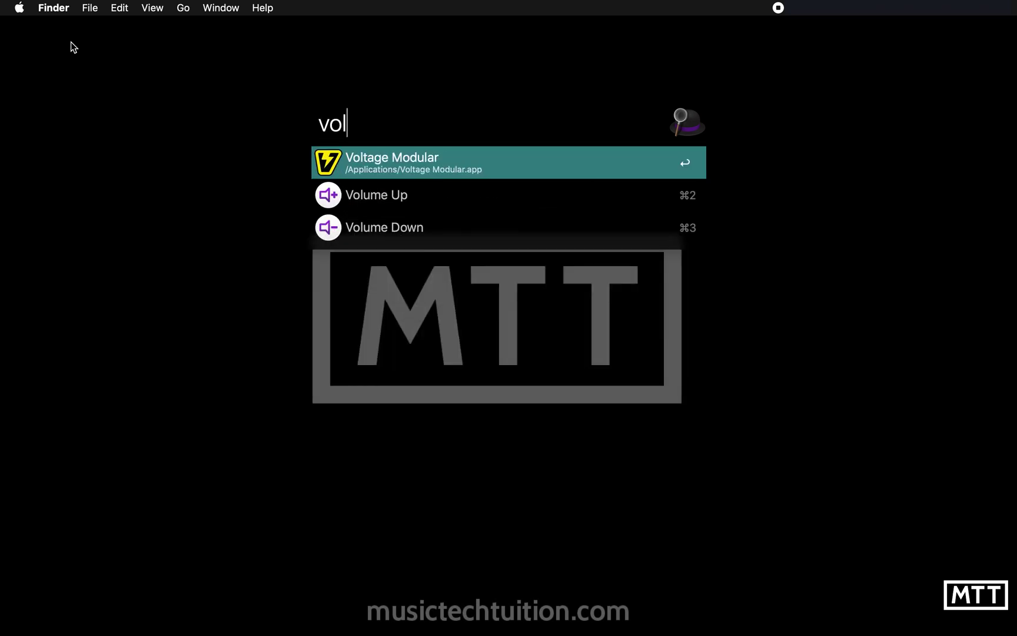
key(Escape)
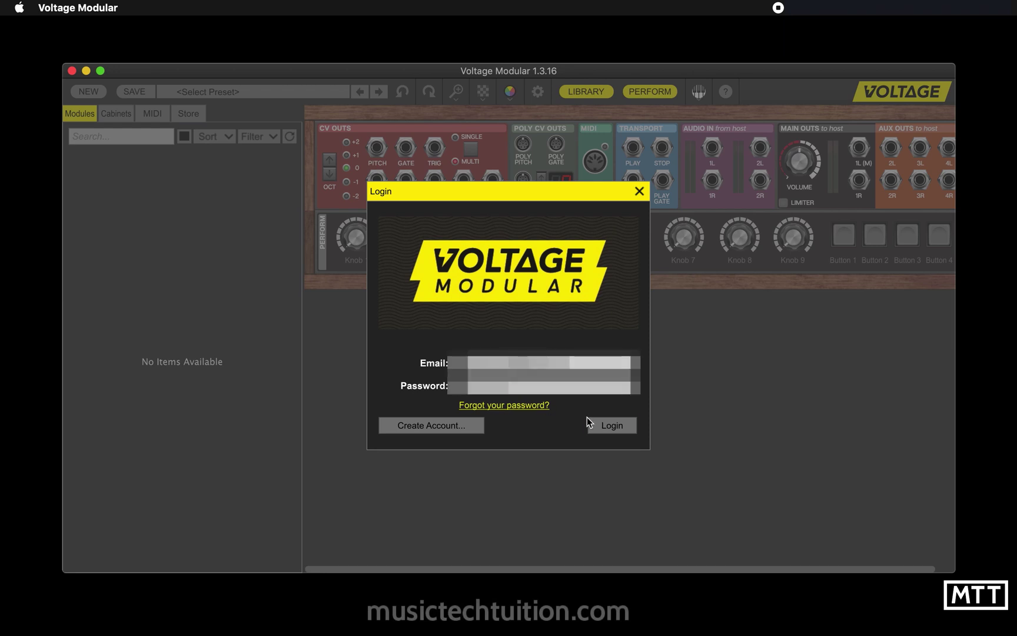
Log in to the Cherry Audio account, let the 22 modules download, and maximise the window.
click(610, 426)
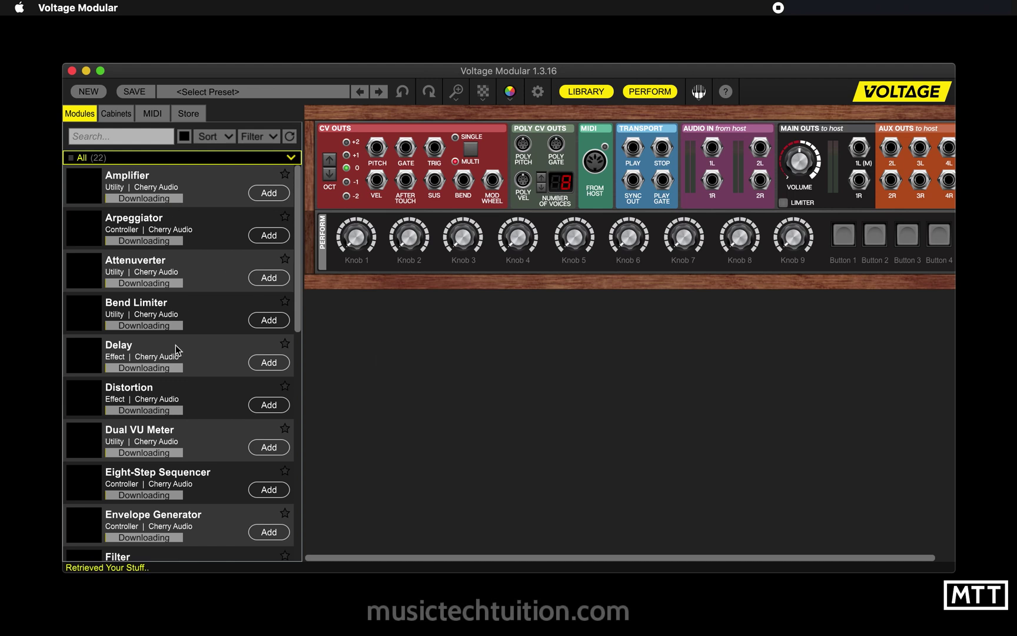
scroll(177, 351, down, 1)
scroll(176, 351, down, 12)
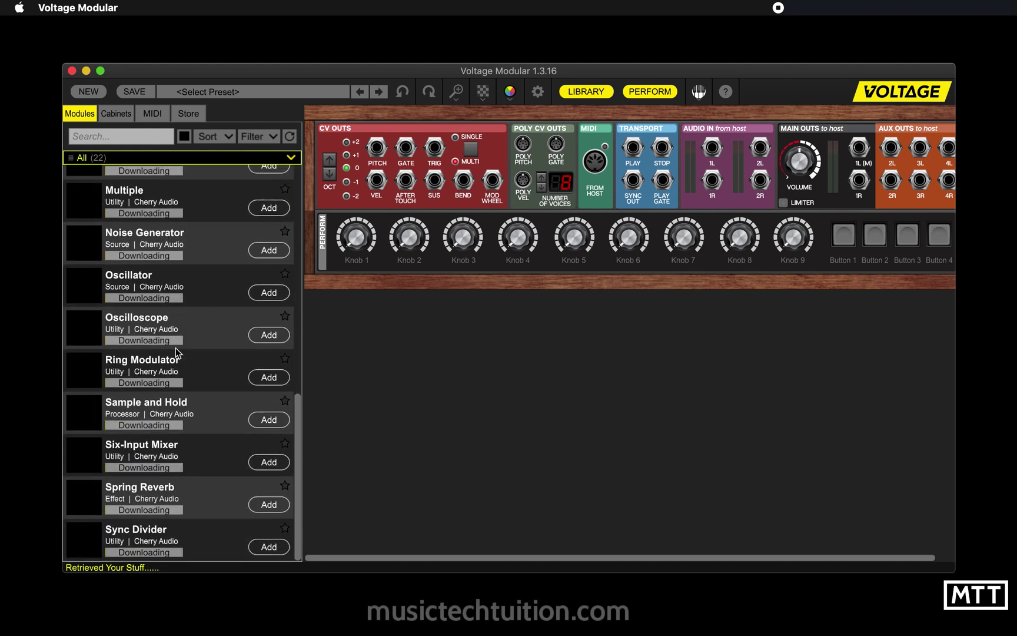
scroll(177, 351, up, 7)
scroll(175, 351, up, 6)
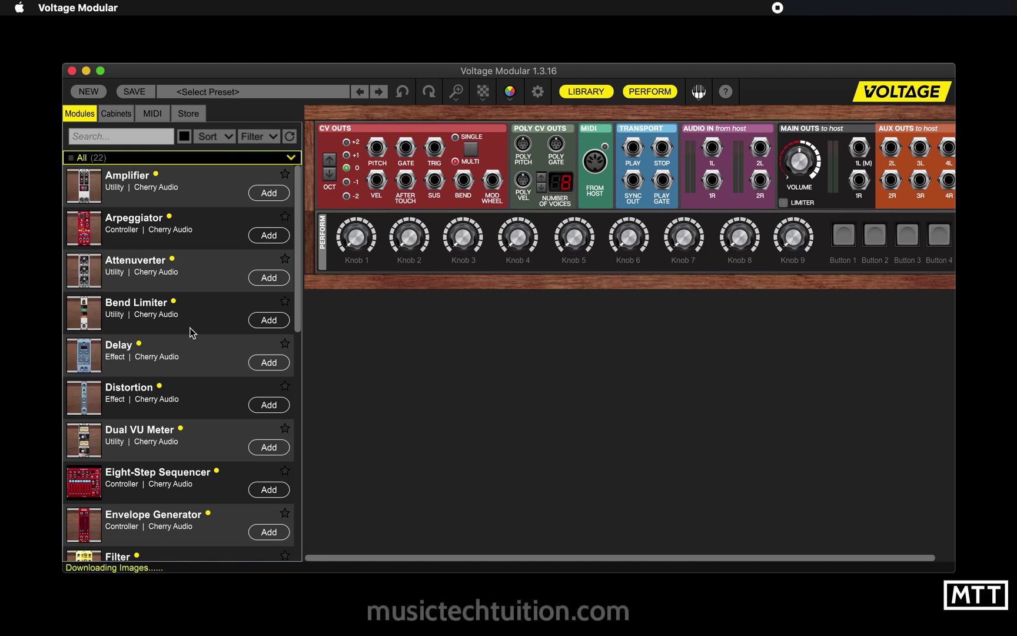
drag(297, 293, 171, 151)
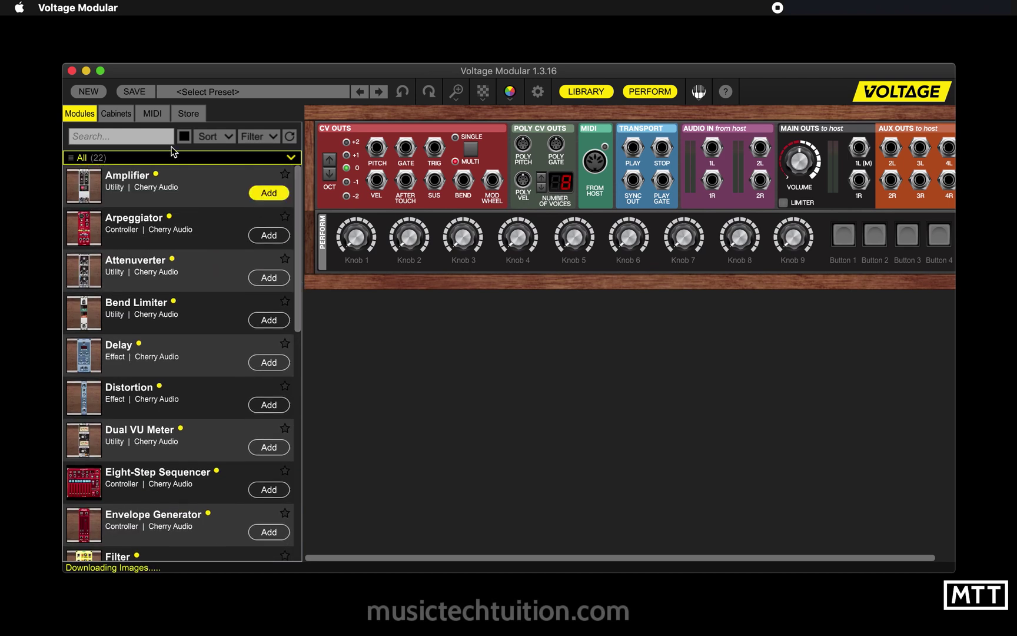
click(101, 71)
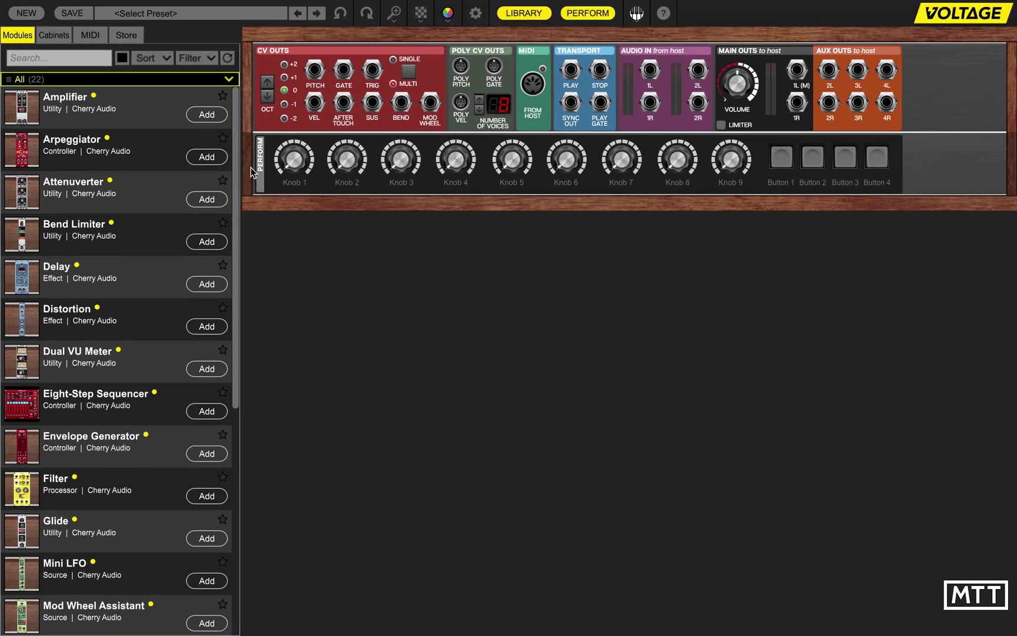
Load the 80's Wonder preset and scroll around the rack to inspect its modules.
click(198, 17)
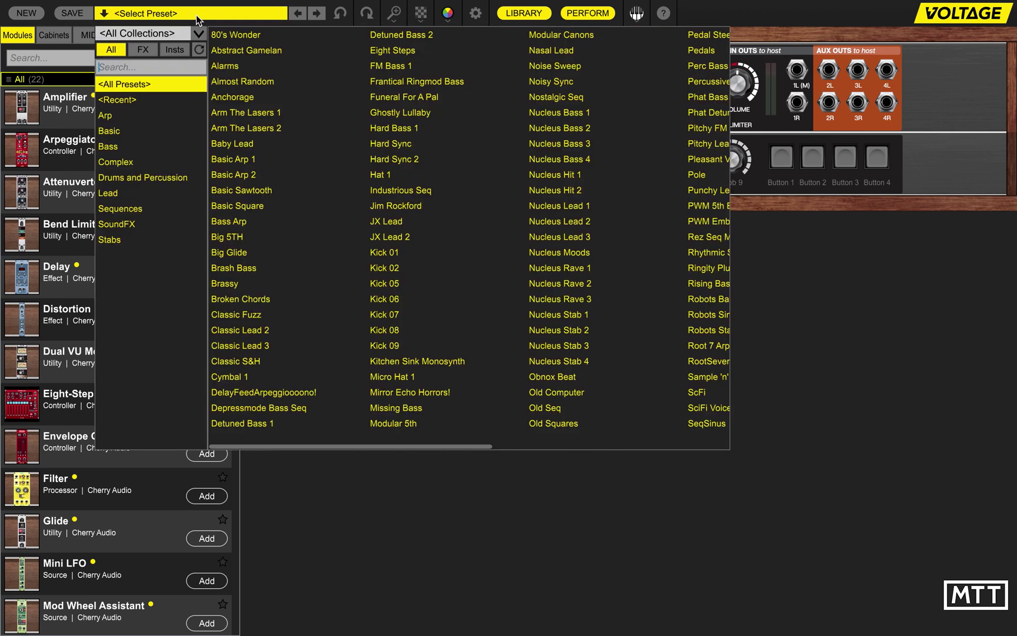
click(227, 35)
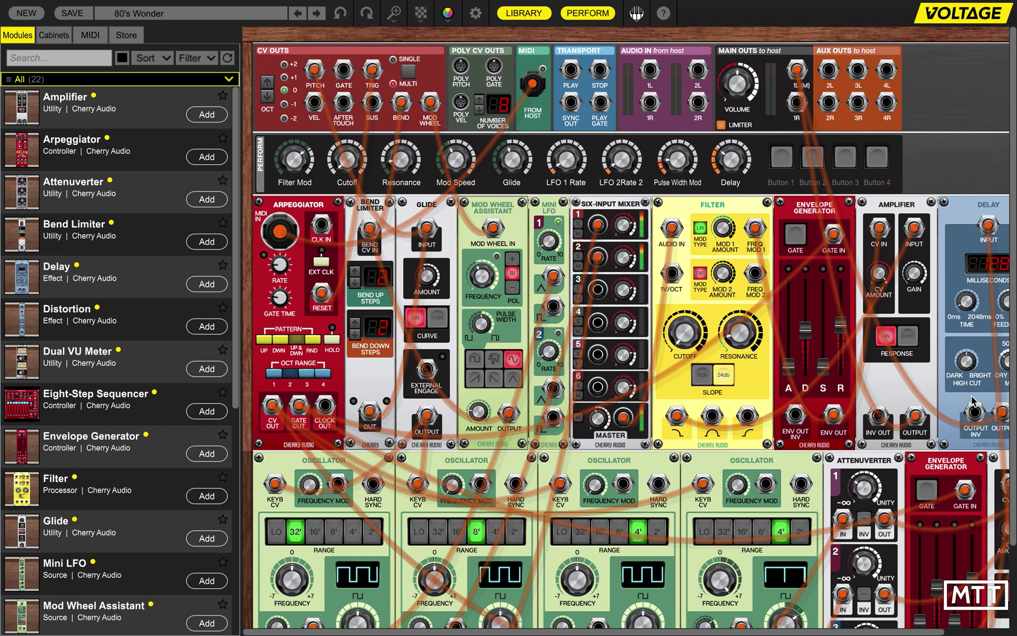
mouse_move(725, 630)
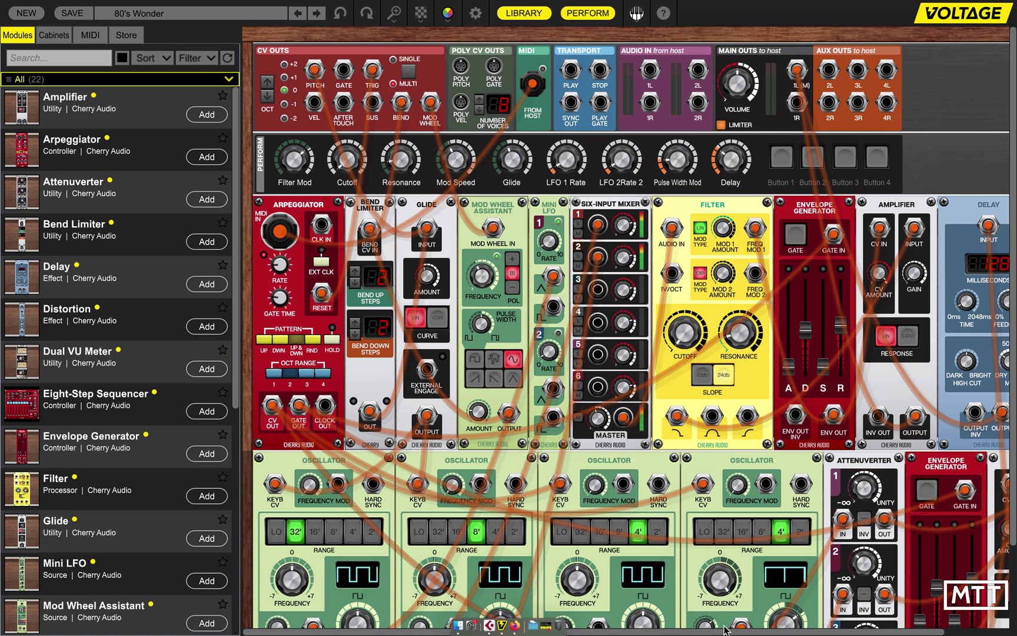
scroll(885, 601, right, 5)
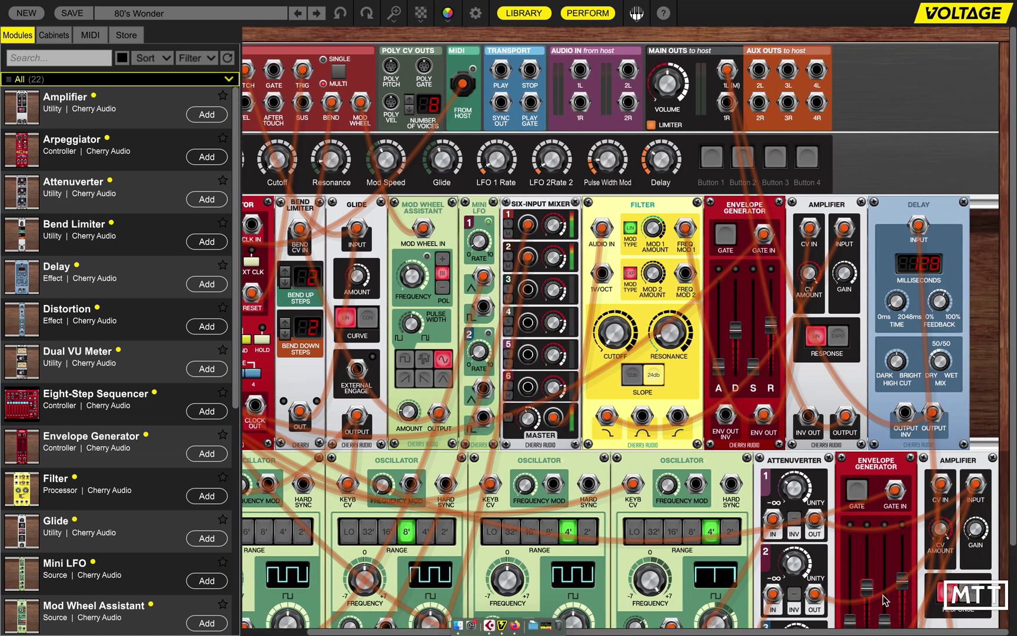
scroll(885, 601, down, 5)
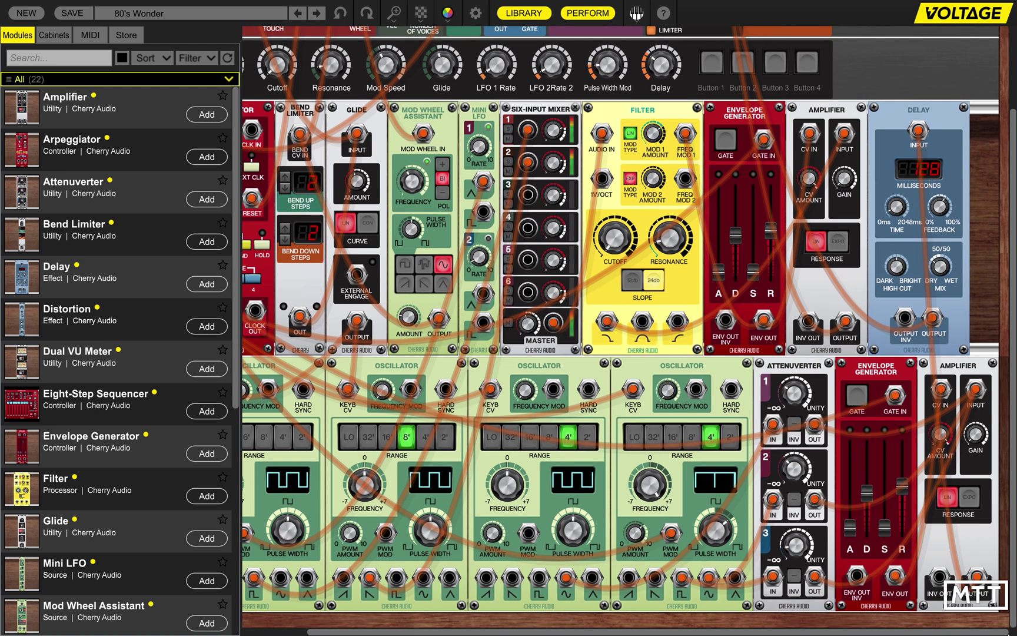
scroll(399, 45, up, 5)
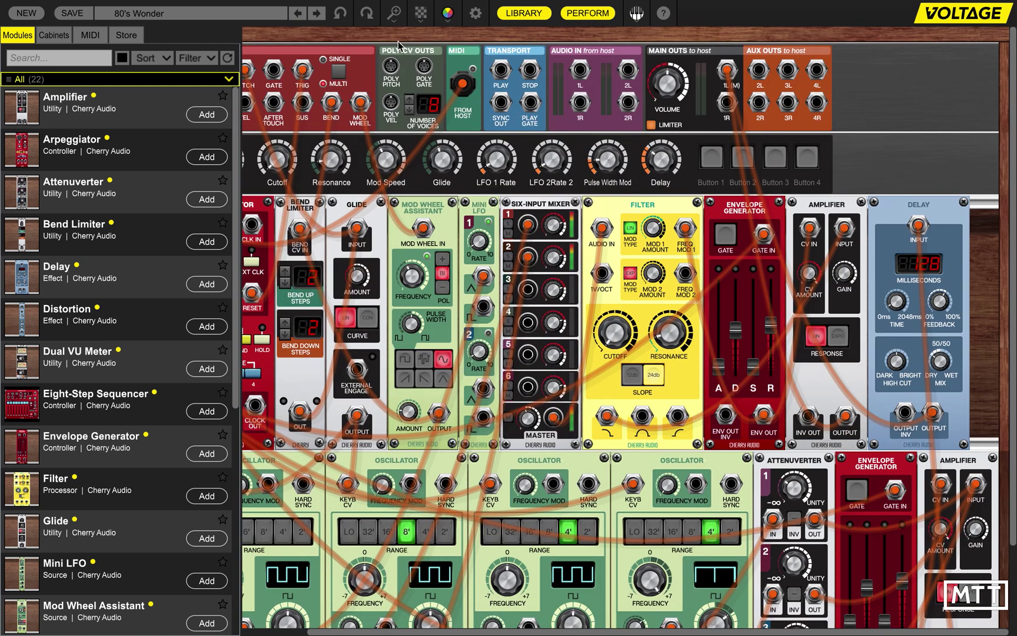
Set the rack zoom to 80% so the whole 80's Wonder patch fits.
click(394, 13)
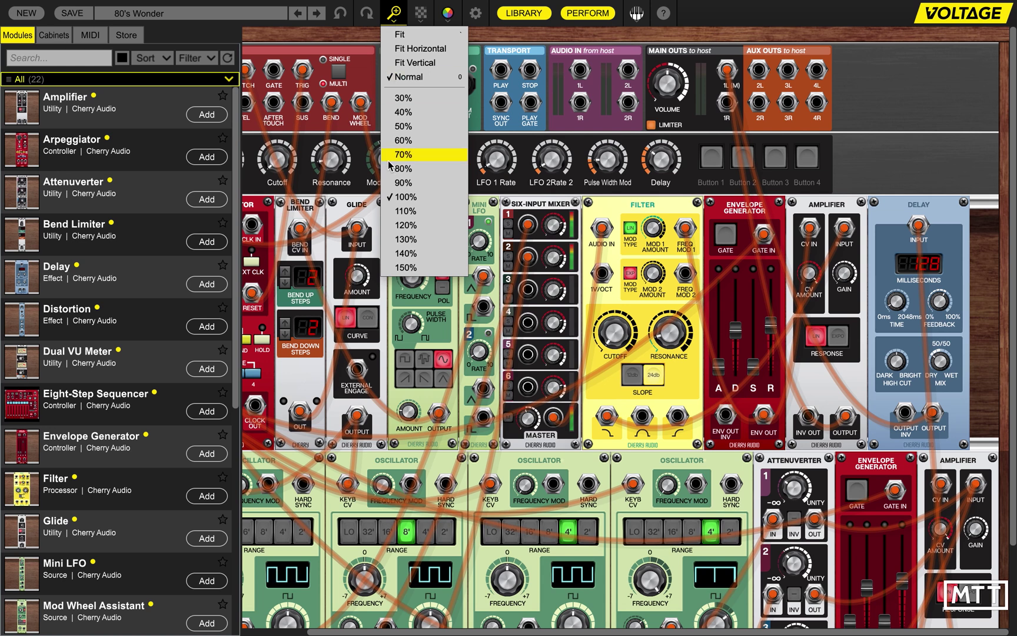
click(410, 144)
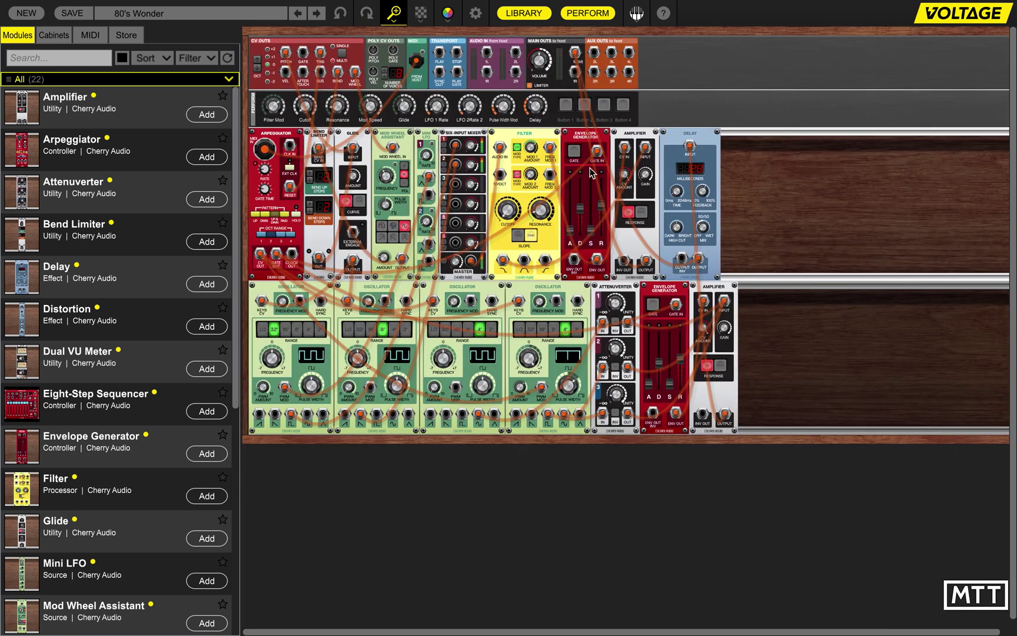
click(397, 24)
click(399, 170)
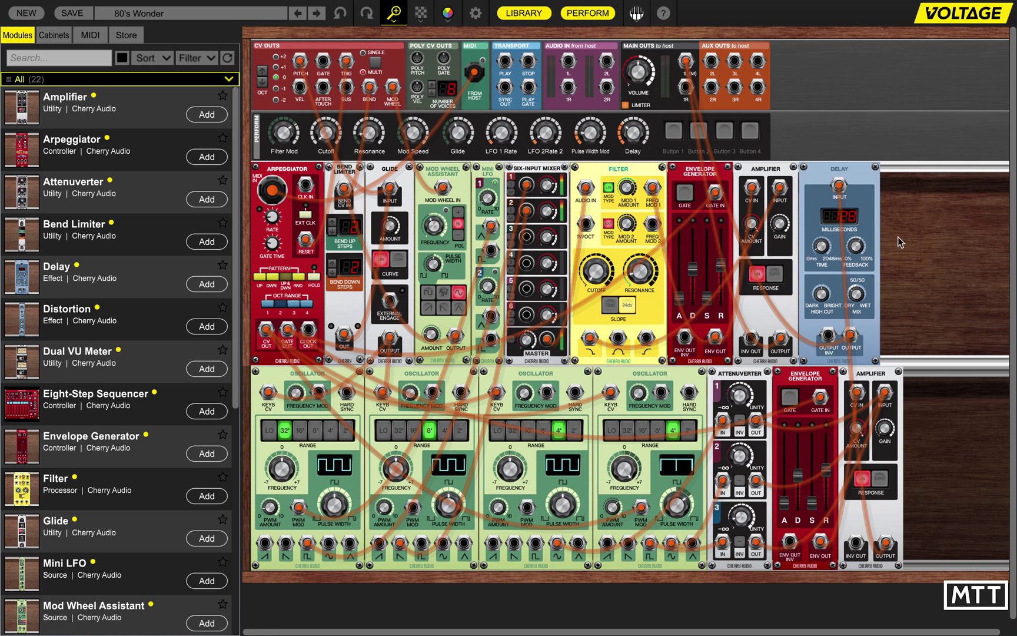
Browse the Arp, Basic, Lead and Sequences preset categories and load Eight Steps.
click(398, 15)
click(398, 16)
click(178, 12)
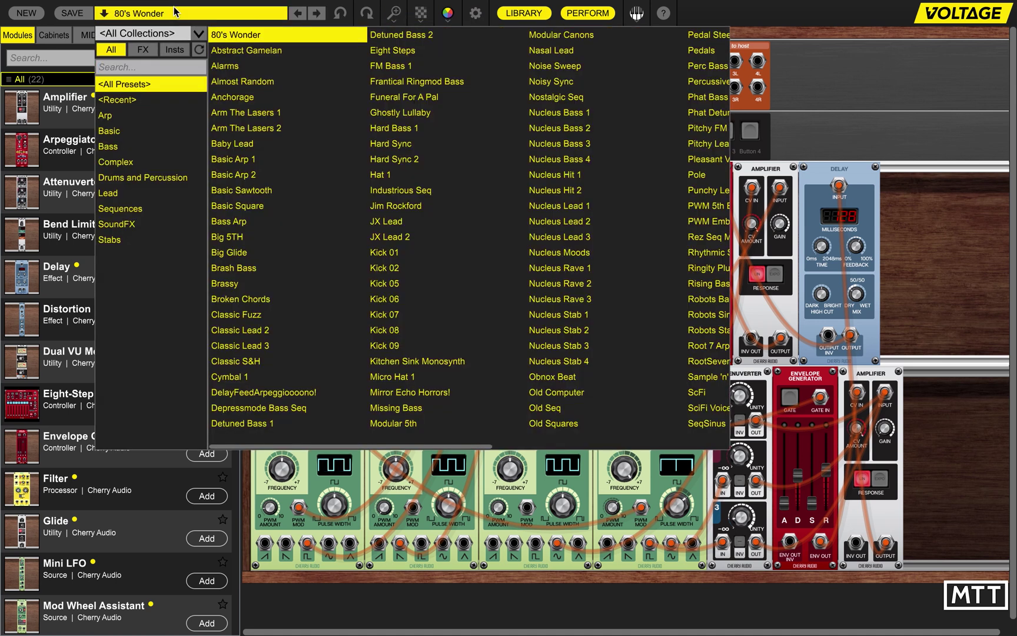
click(118, 120)
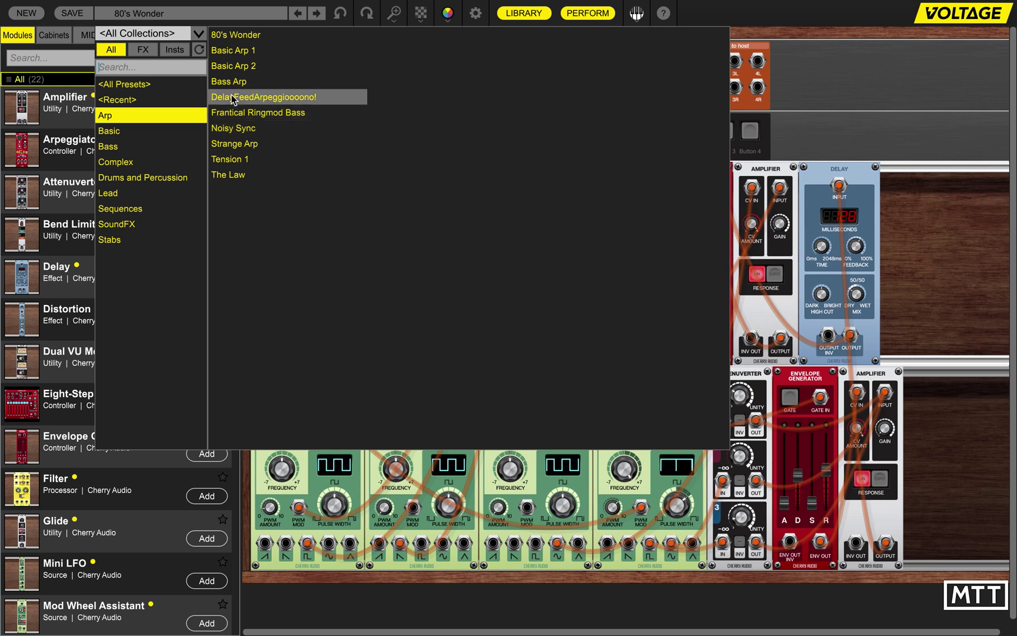
click(157, 131)
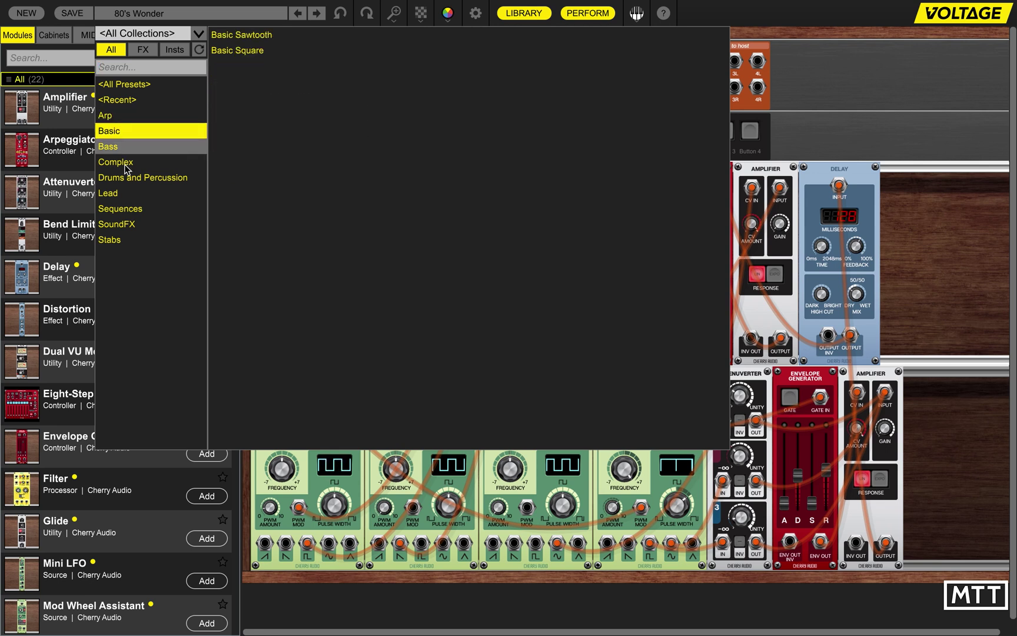
click(121, 195)
click(127, 210)
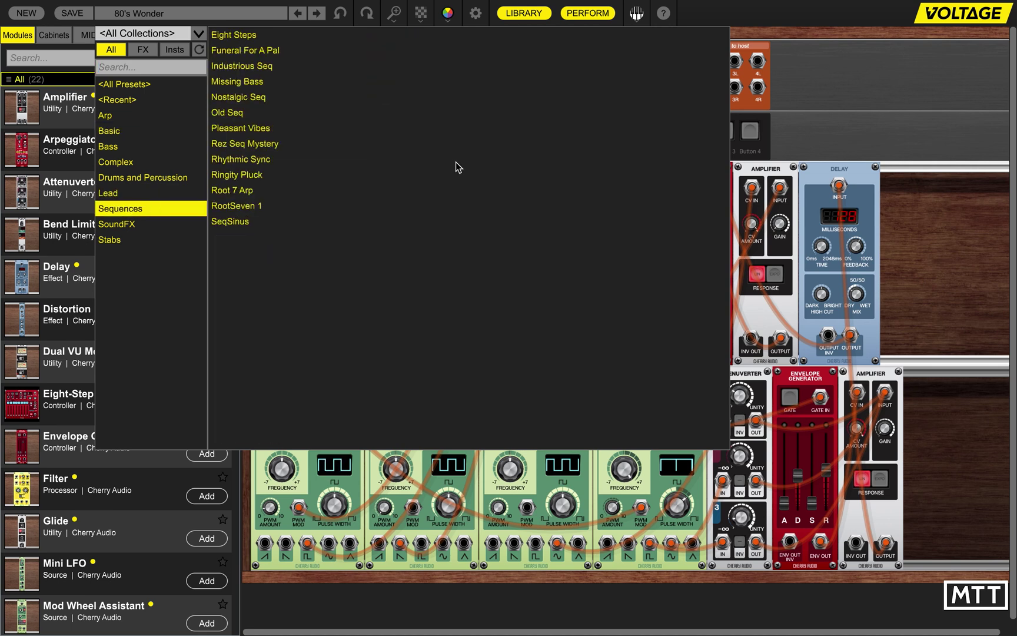
click(235, 34)
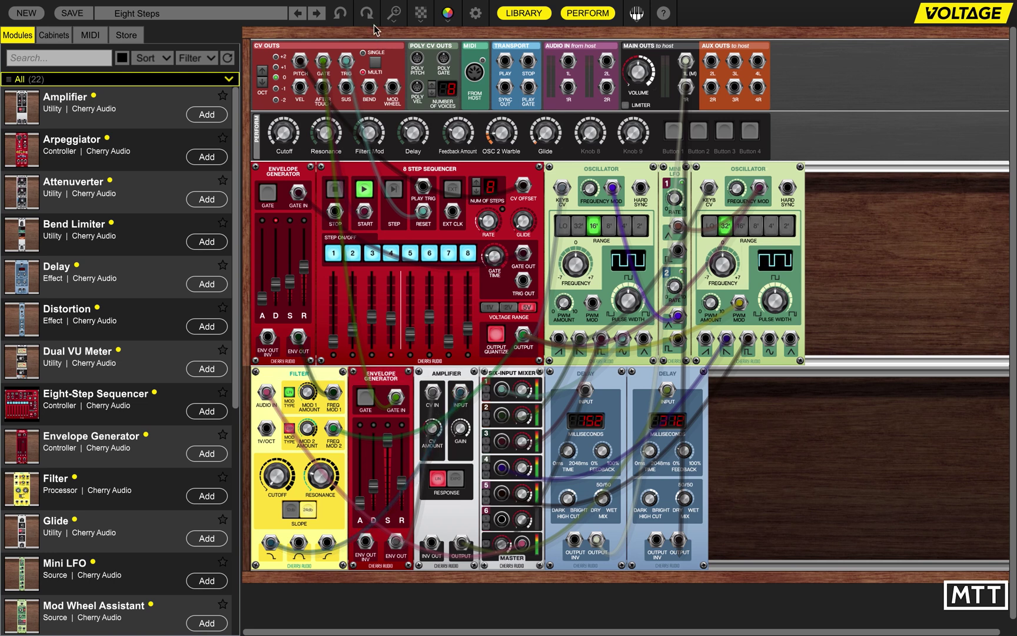
Keeping 80% zoom, load the Obnox Beat patch from the Drums and Percussion presets.
click(397, 21)
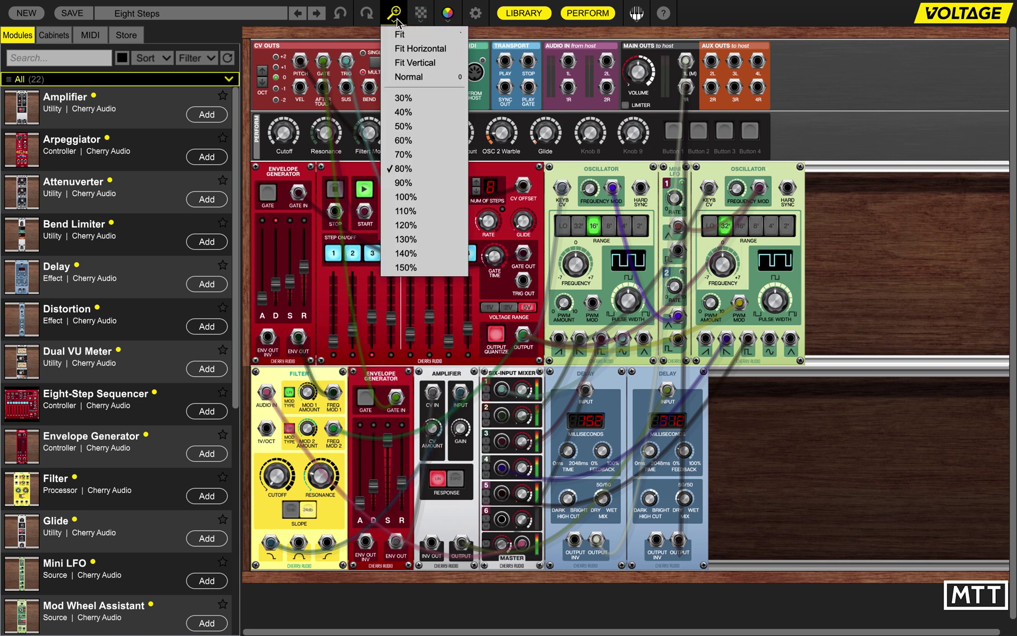
click(720, 14)
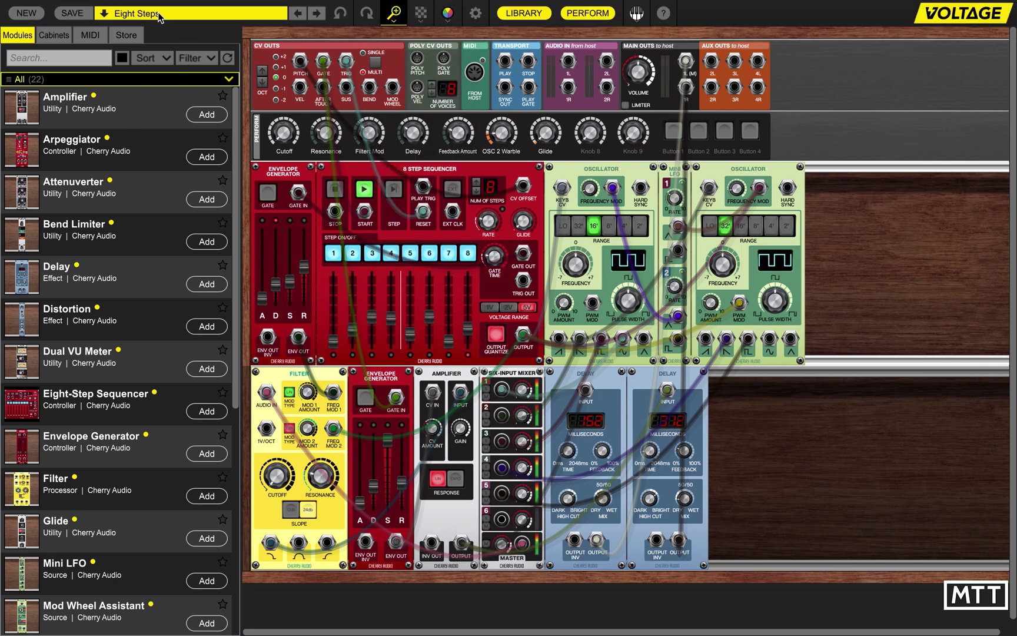
click(177, 13)
click(124, 177)
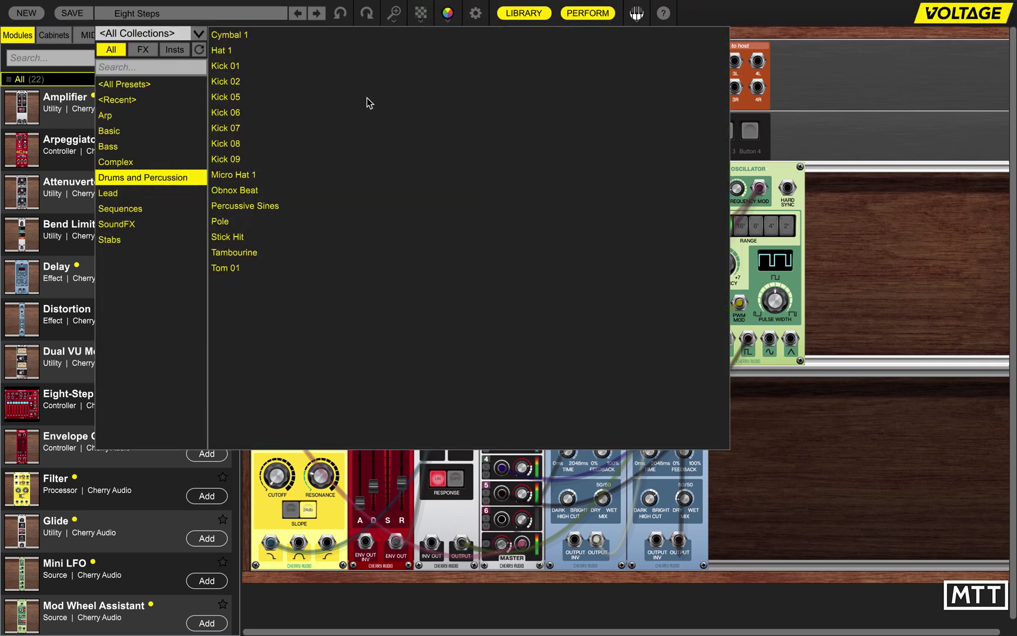
click(307, 143)
double_click(278, 189)
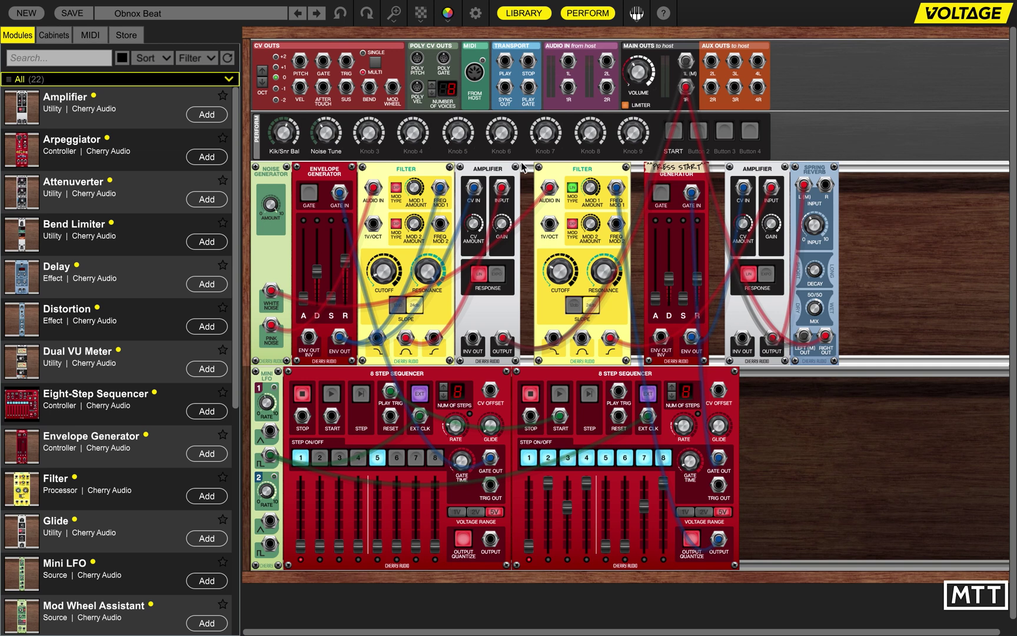
Play the Obnox Beat, then stop and restart the left and right sequencers.
click(677, 136)
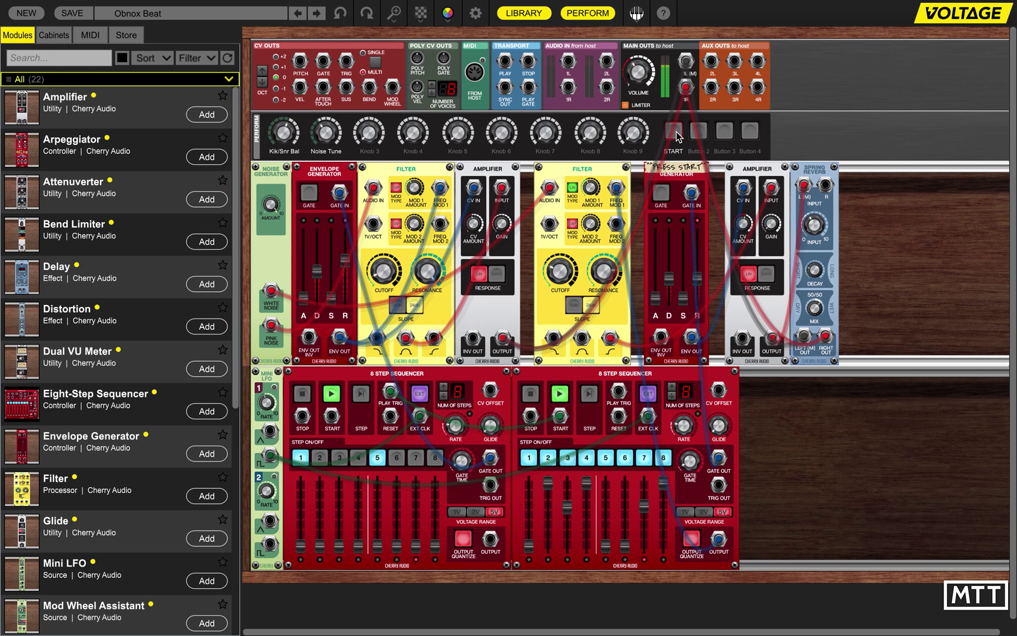
click(677, 135)
click(530, 393)
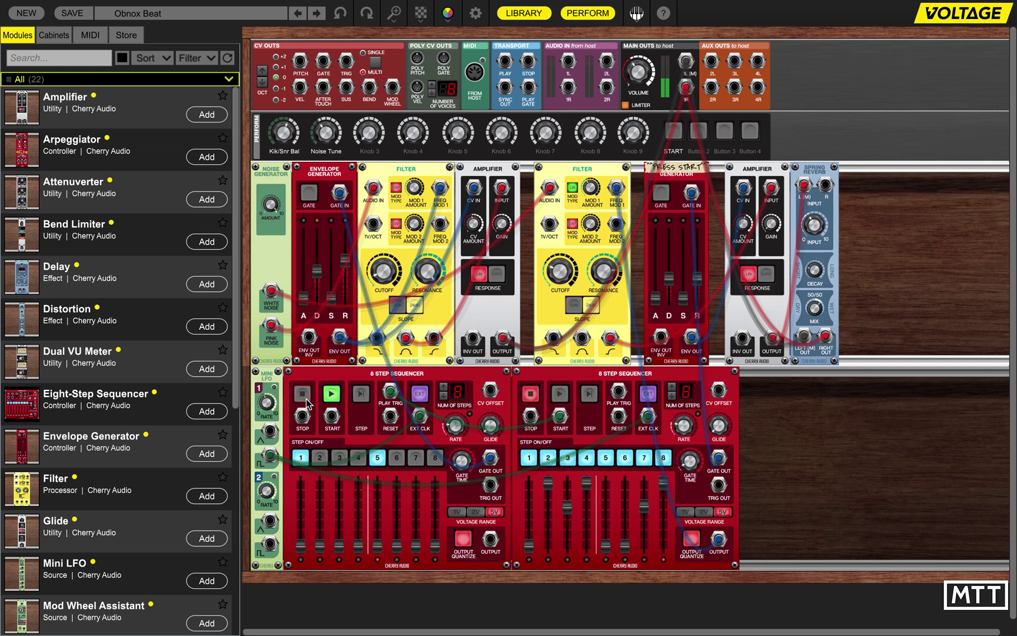
click(302, 393)
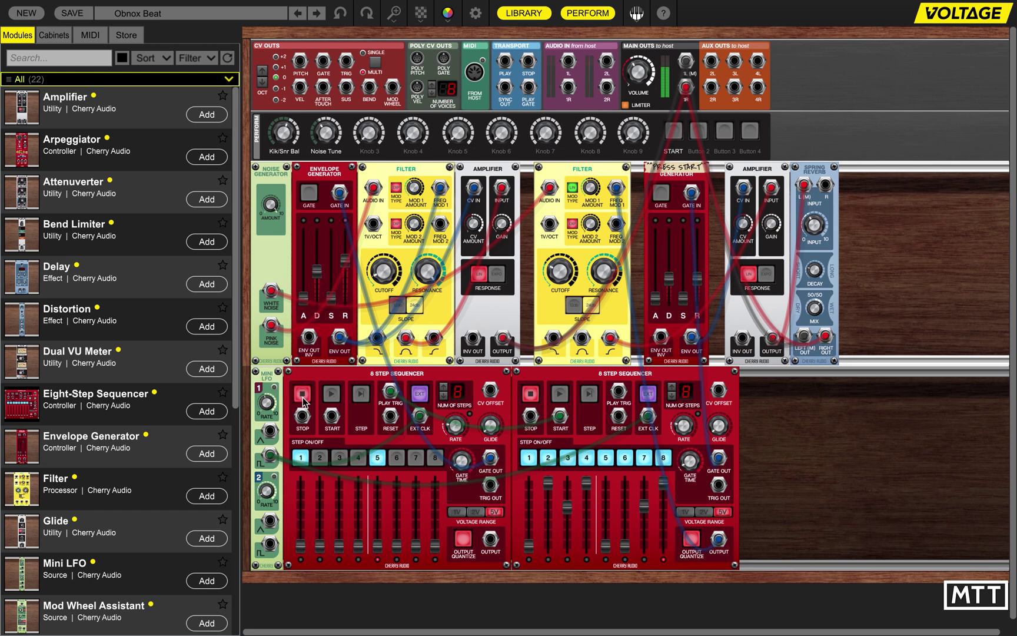
click(560, 394)
click(531, 395)
Check the Recent presets list, then request a NEW empty patch.
click(181, 14)
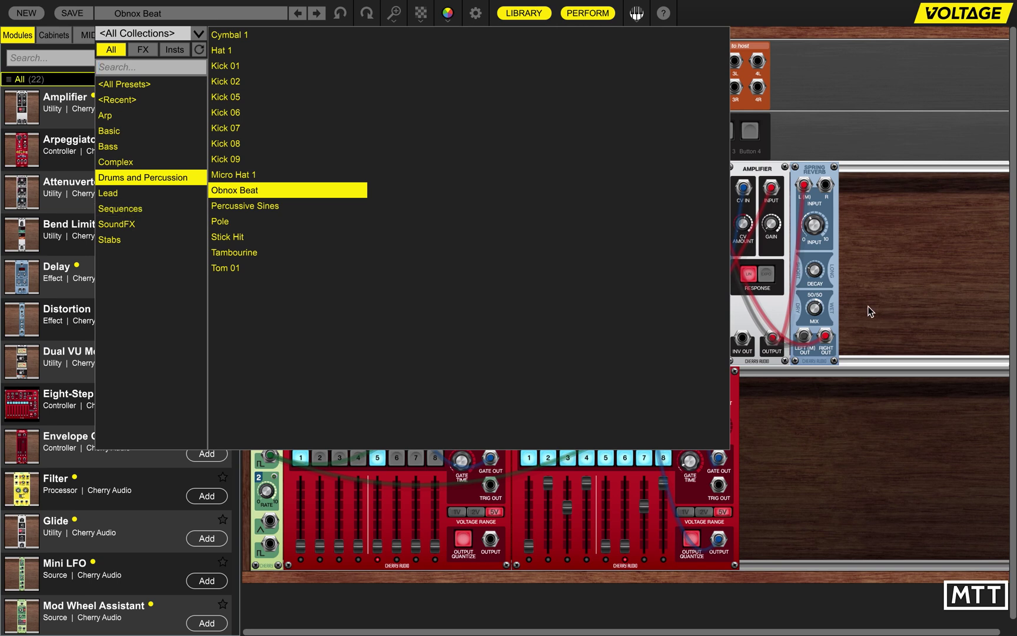
click(117, 100)
click(863, 75)
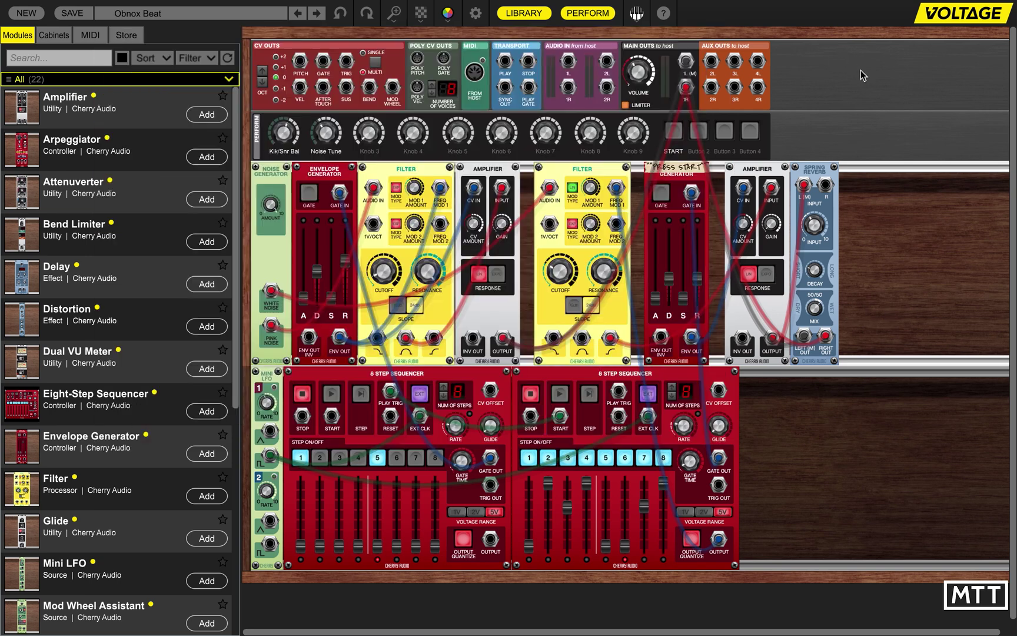
click(23, 14)
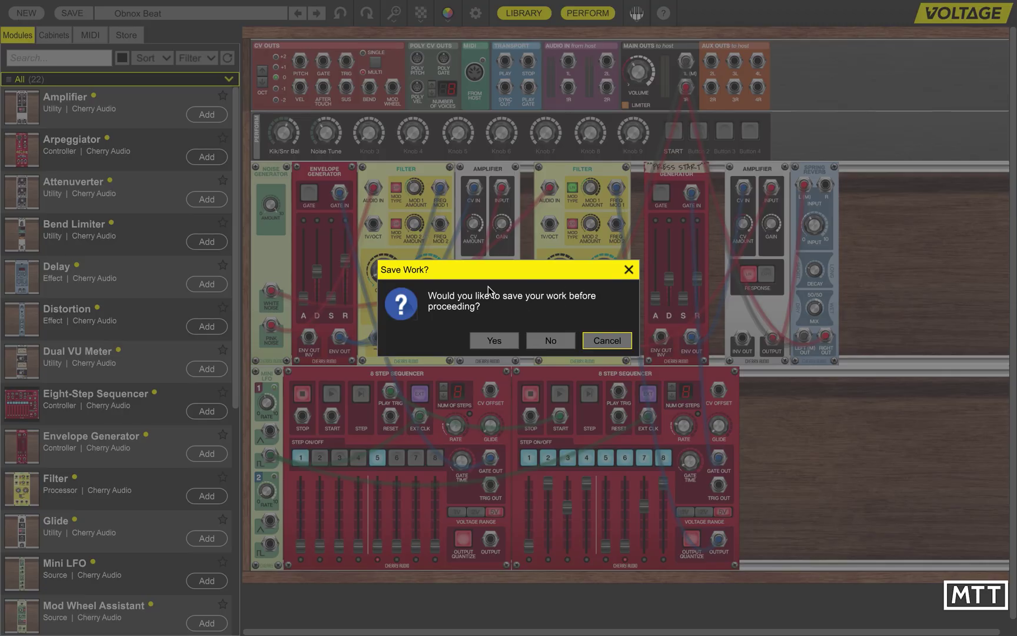
Answer No to Save Work? to discard the Obnox Beat patch.
click(550, 341)
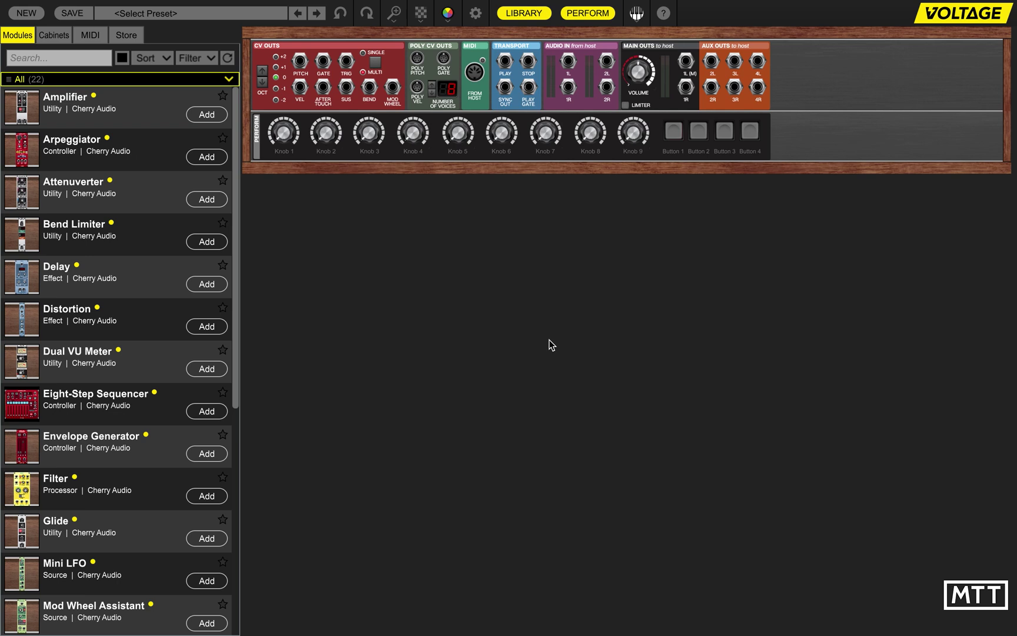
Search the module library for 'osc' and add an Oscillator module to the empty rack.
click(58, 56)
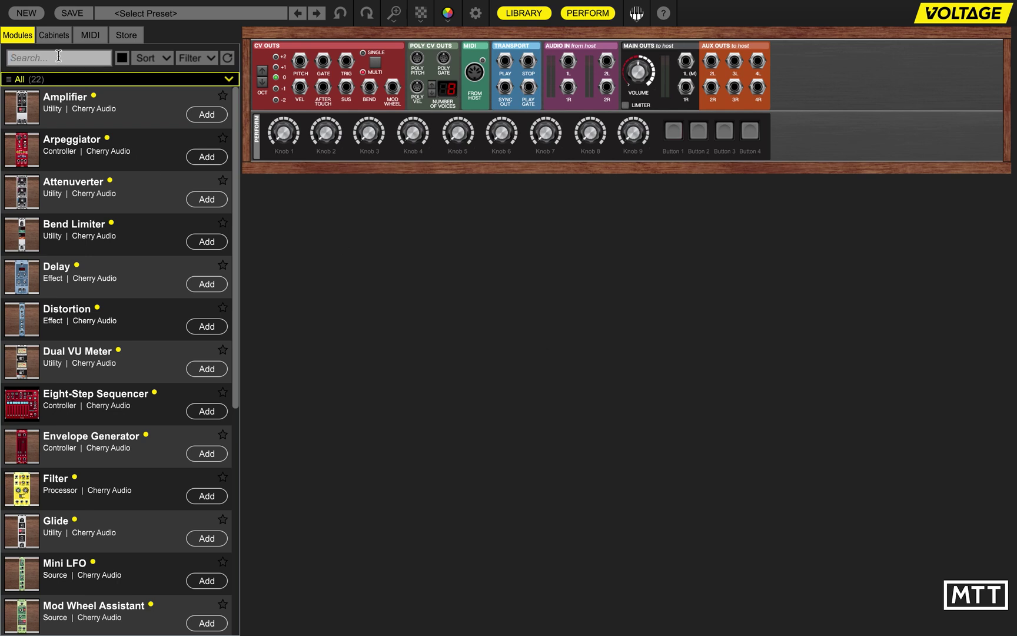
text(osc)
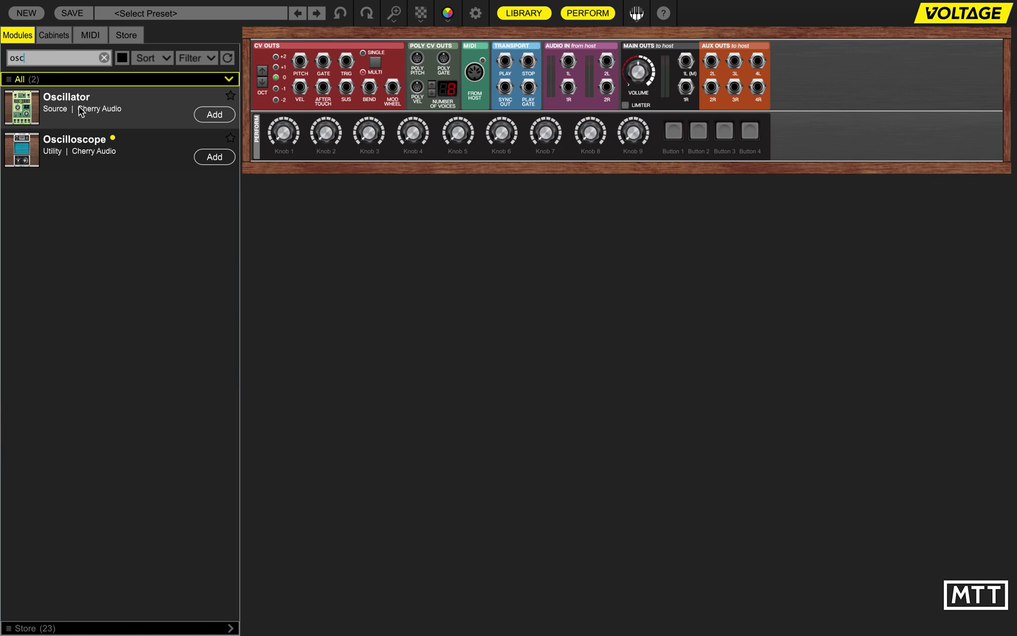
click(214, 114)
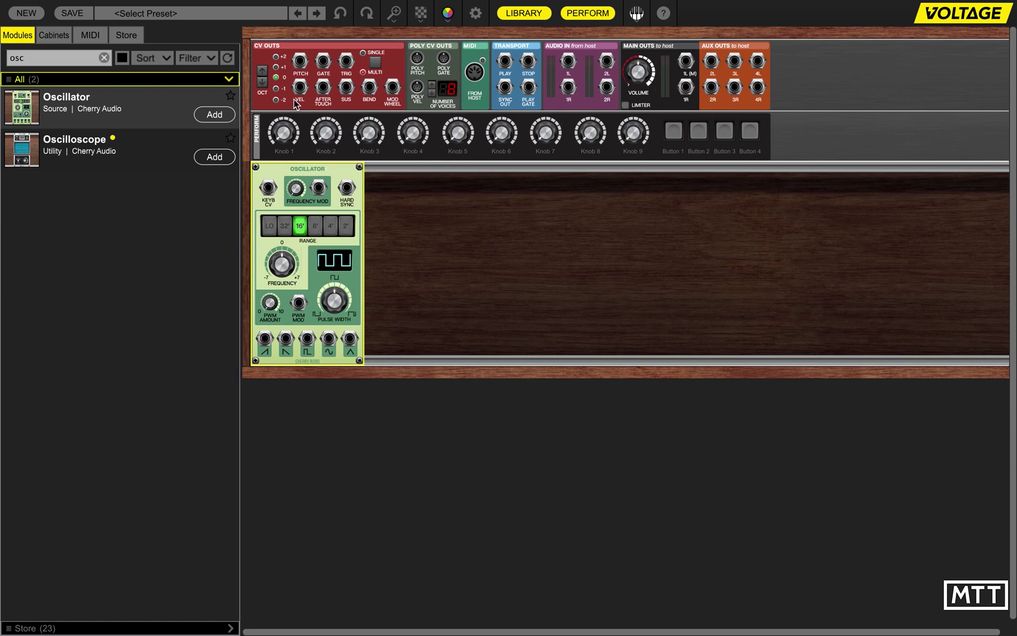
Patch keyboard Pitch CV into the Oscillator's KEYB input and test its sine output on the main outs.
drag(299, 71, 271, 189)
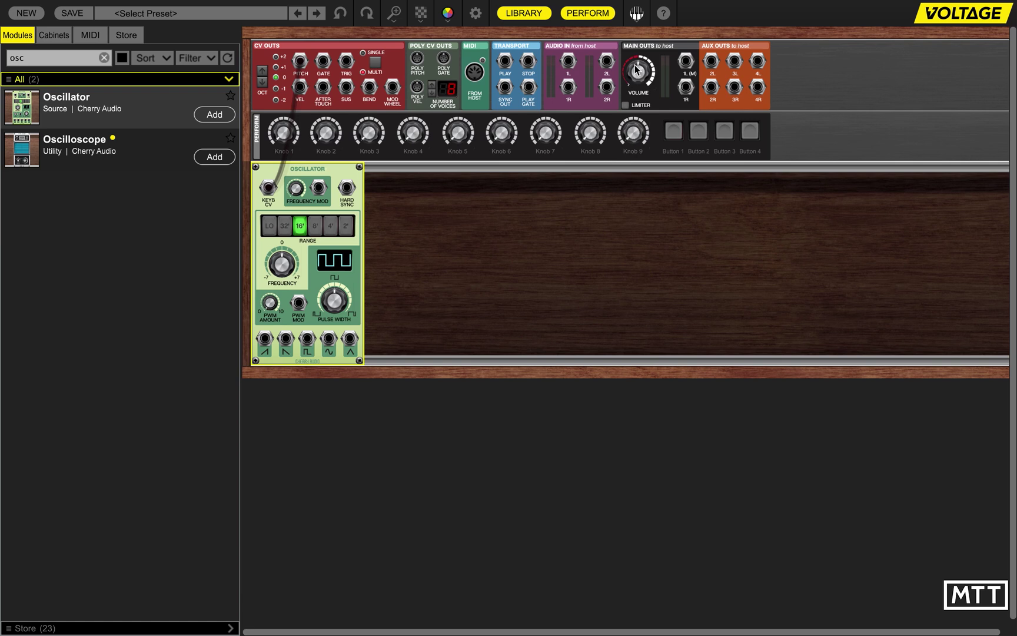
drag(626, 122, 619, 138)
drag(328, 343, 686, 66)
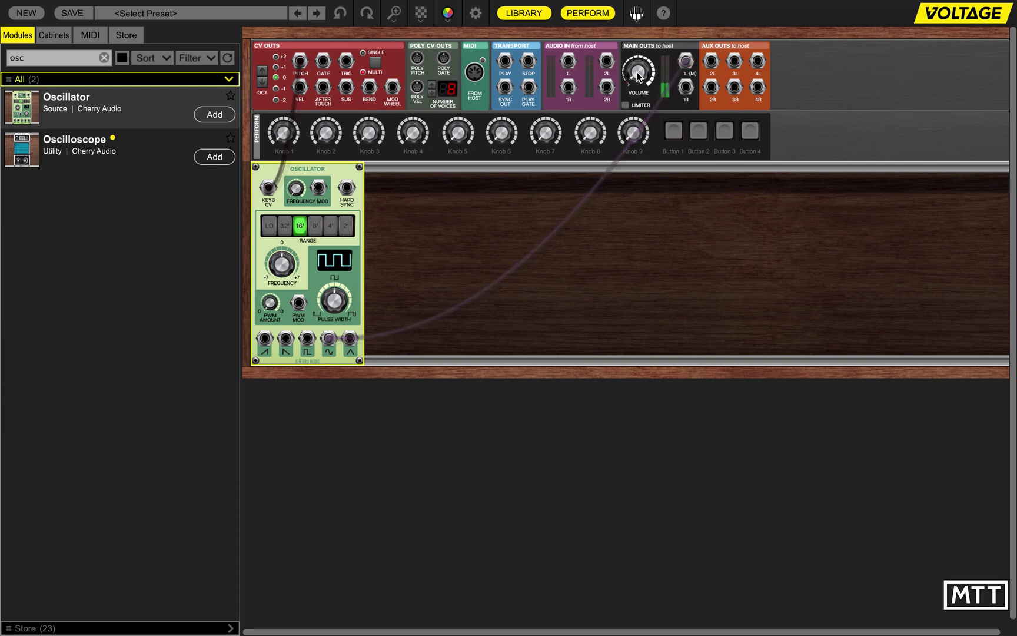
Set the main output volume to about -9.3 dB and unplug the oscillator's test cable.
scroll(639, 71, up, 5)
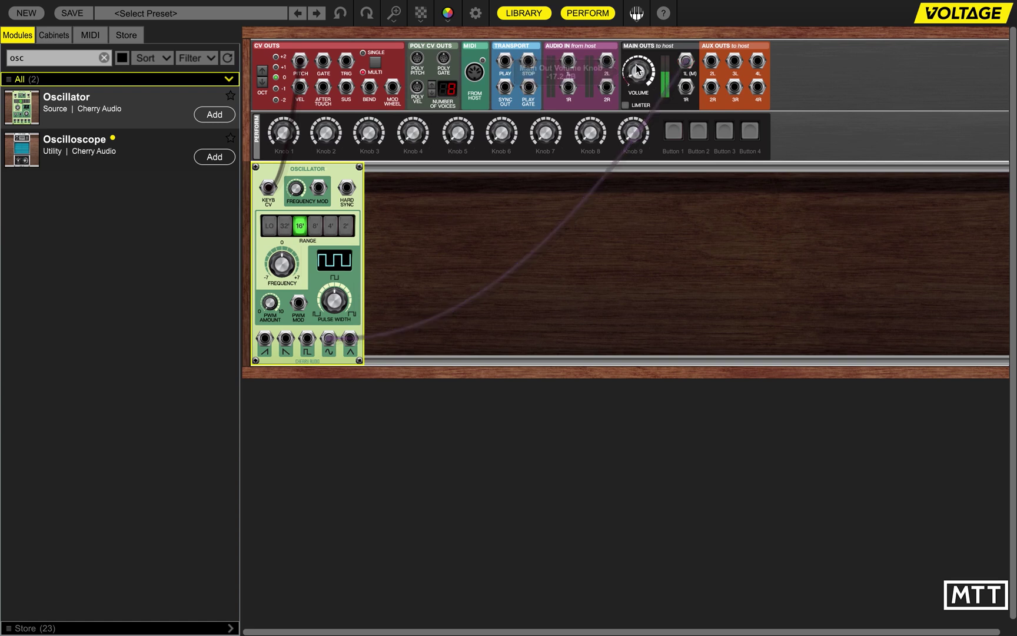
drag(636, 75, 635, 62)
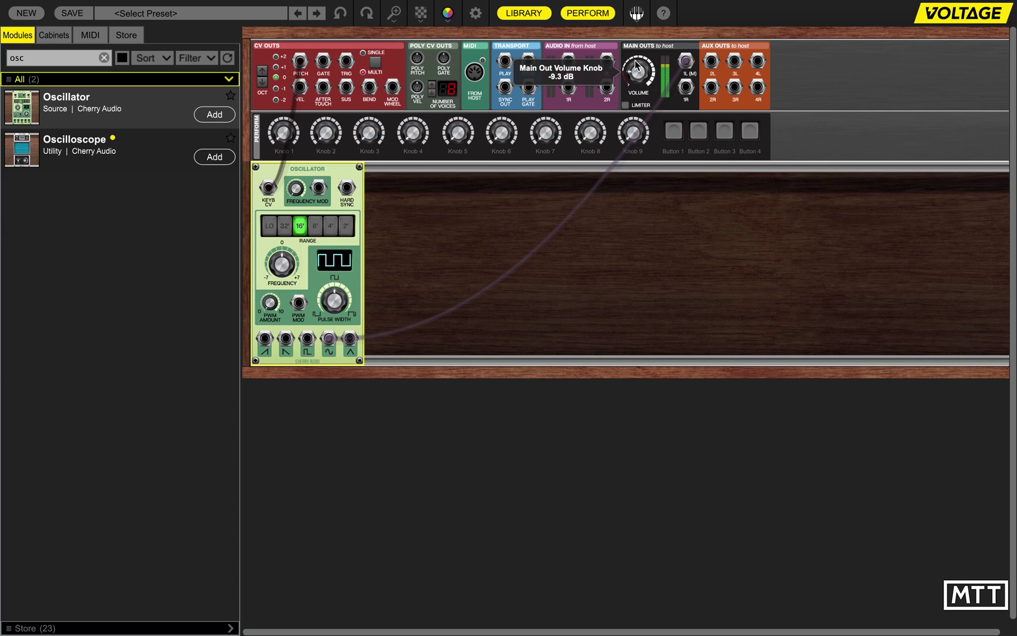
drag(636, 64, 680, 253)
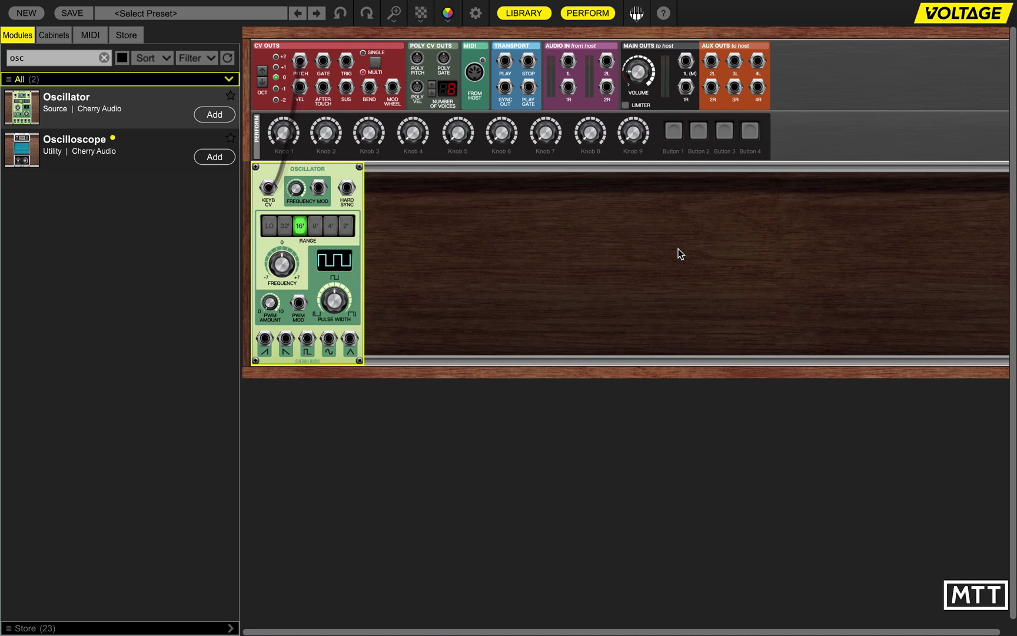
Search for 'amp', add an Amplifier module, and move it further right along the rack.
click(63, 59)
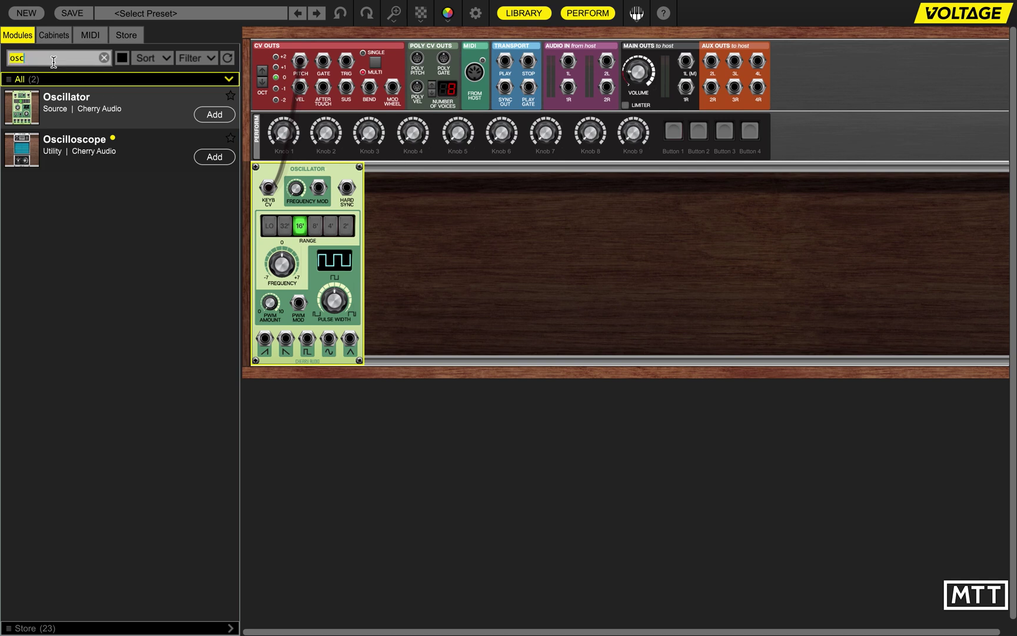
text(amp)
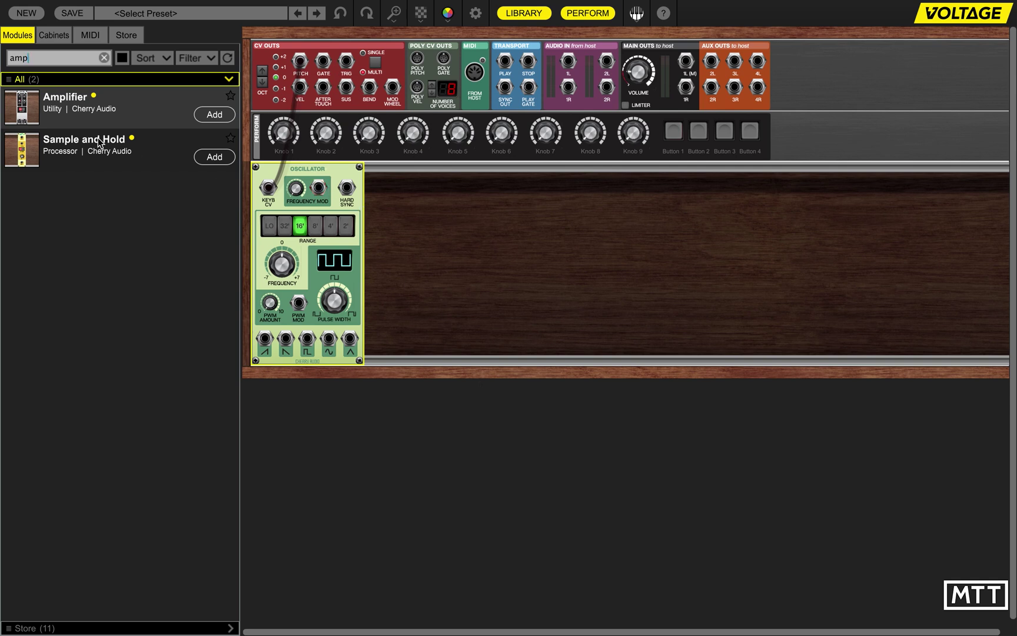
click(198, 117)
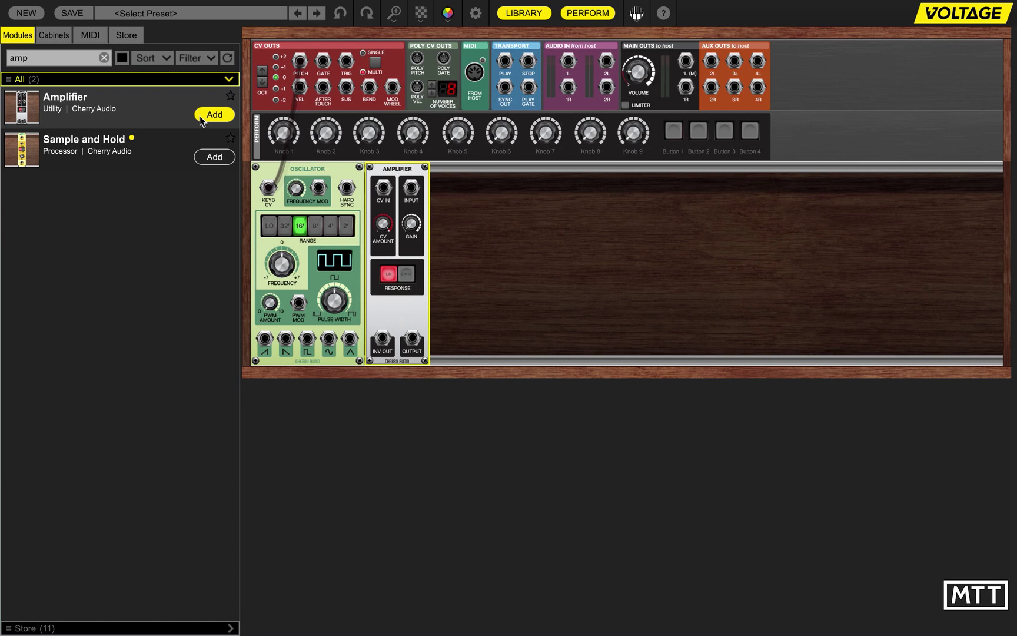
drag(396, 172, 588, 172)
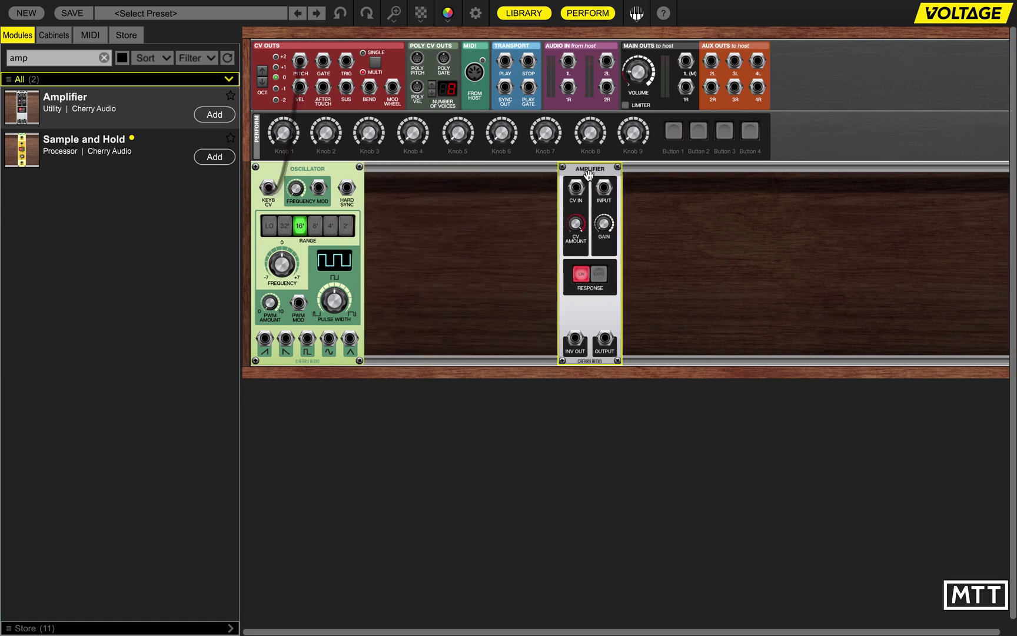
click(684, 243)
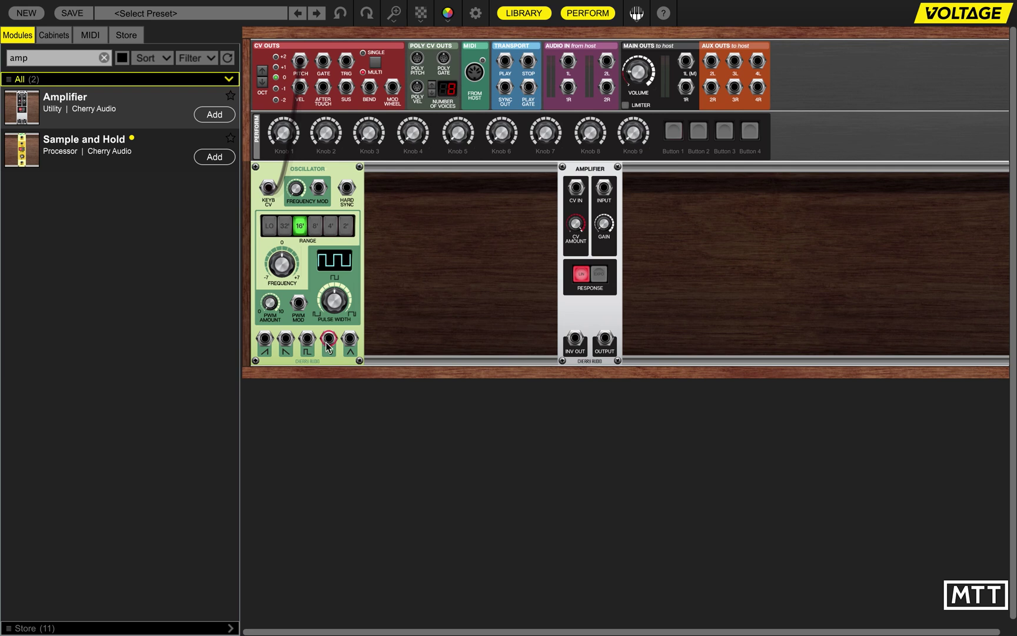
Cable the Oscillator's sine output into the Amplifier input and the Amplifier output to Main Outs 1L.
drag(328, 340, 609, 189)
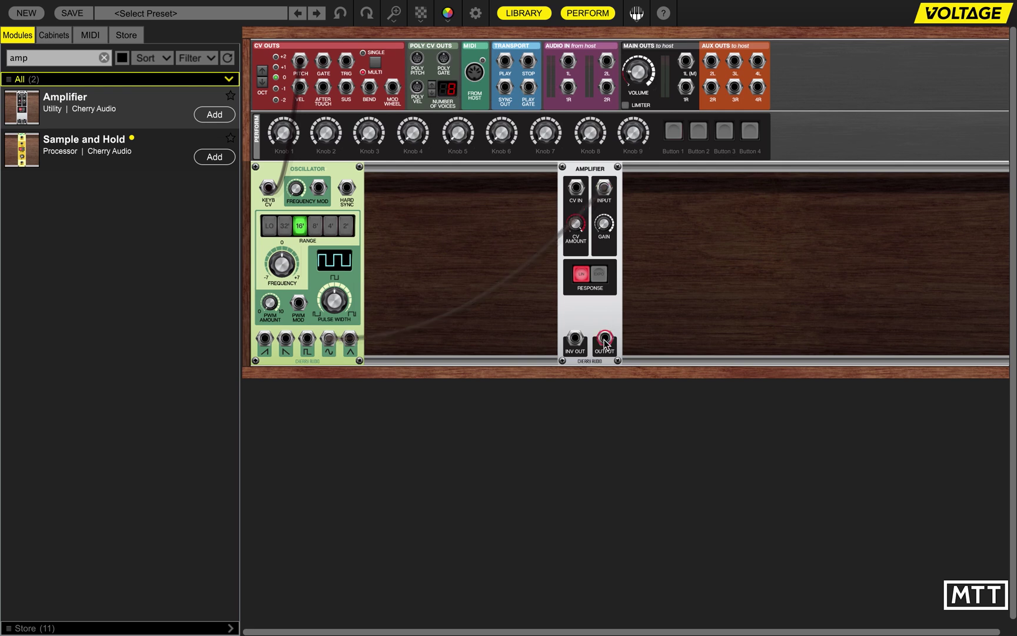
mouse_move(607, 343)
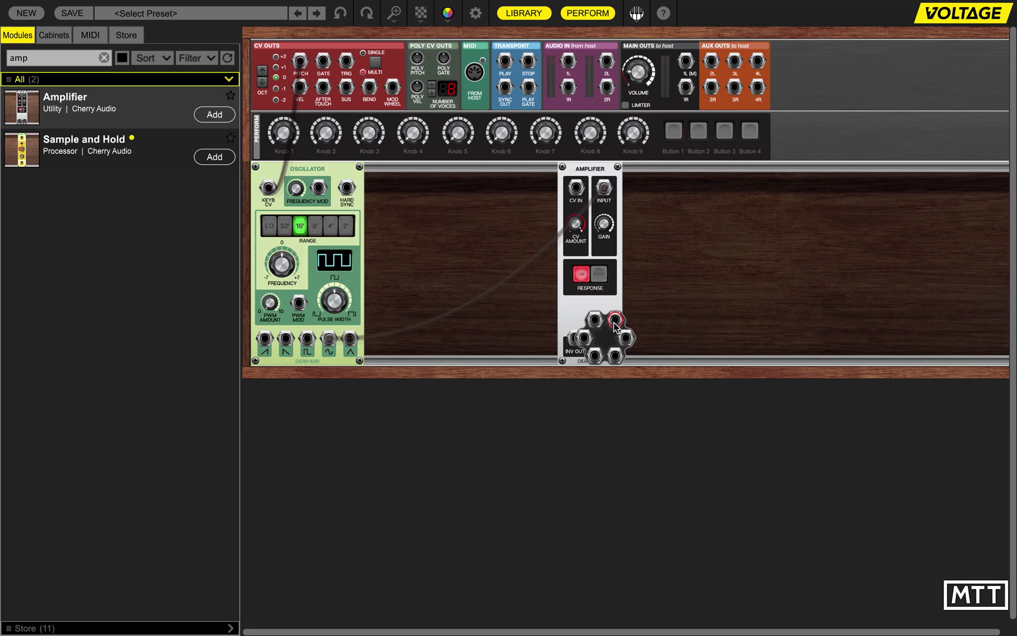
drag(616, 322, 686, 61)
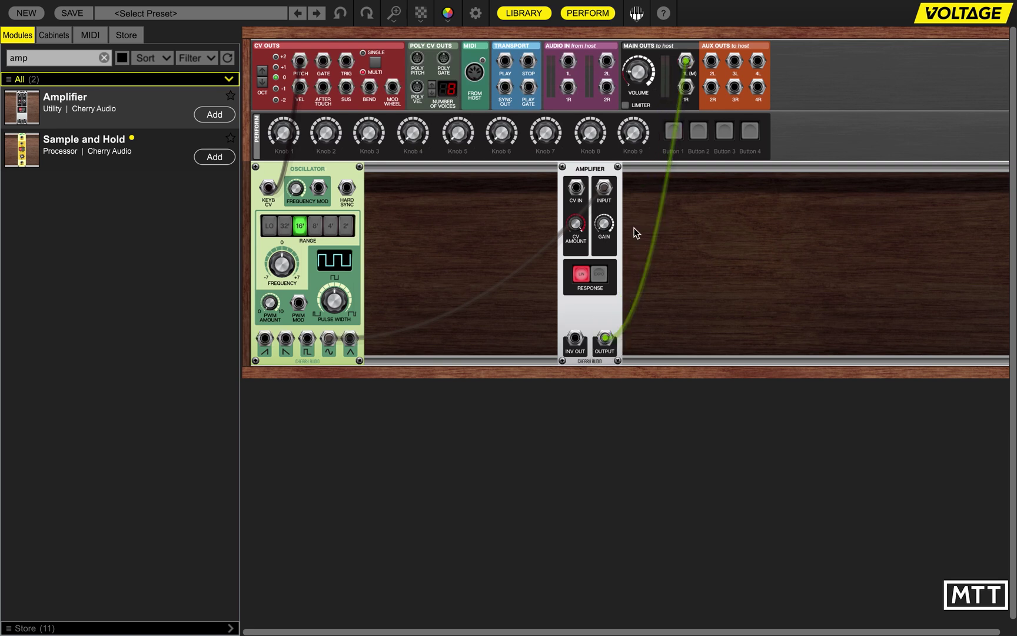
Patch the Amplifier output to Main Outs 1R and keyboard Gate into its CV input, nudging it right.
drag(606, 331, 691, 89)
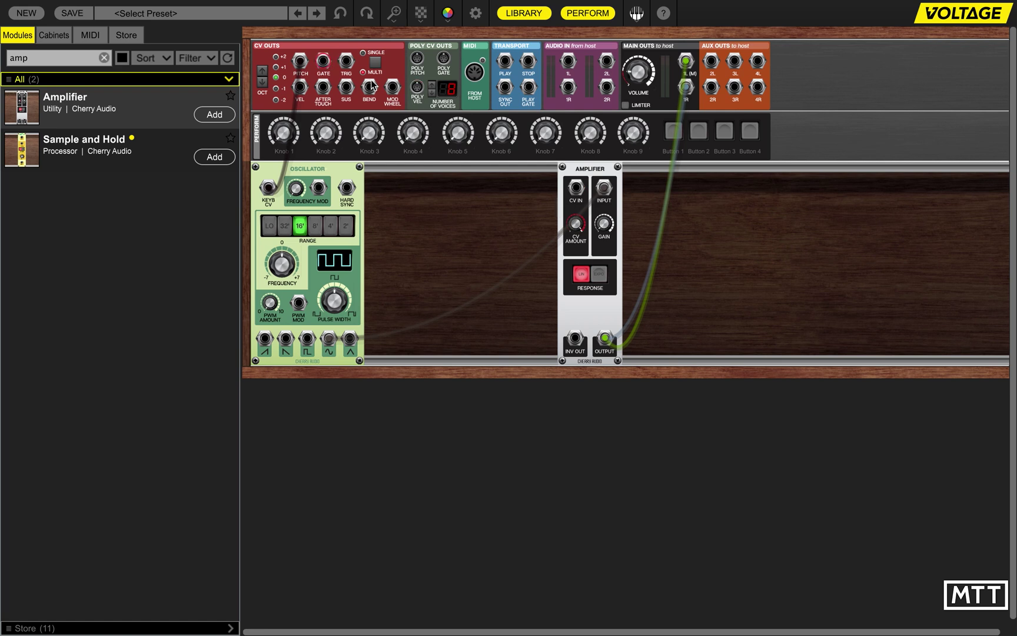
drag(323, 61, 575, 189)
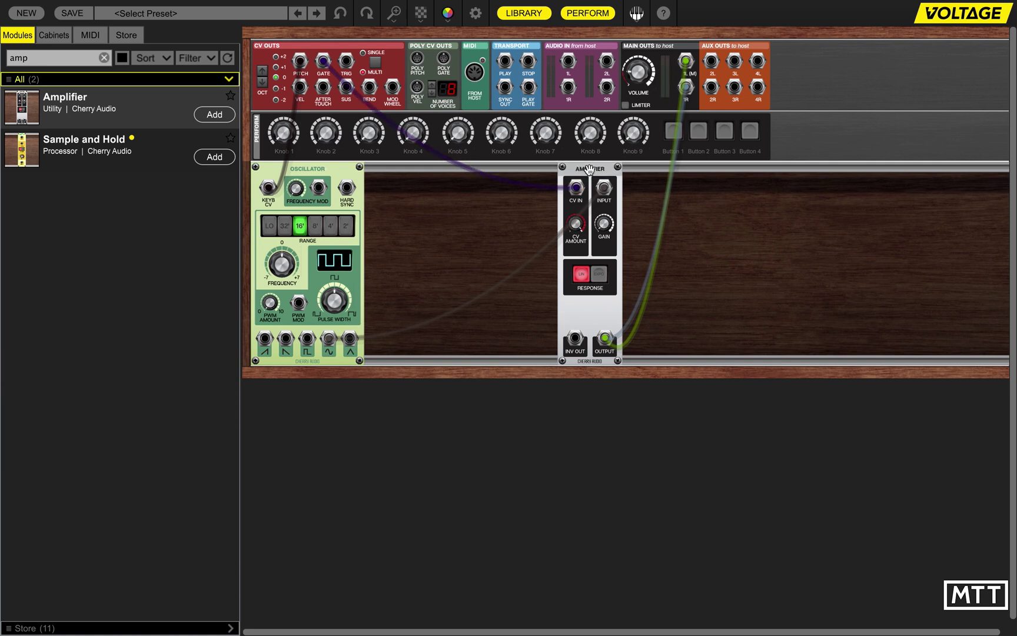
mouse_move(589, 170)
mouse_down()
mouse_move(623, 171)
mouse_move(592, 170)
mouse_up()
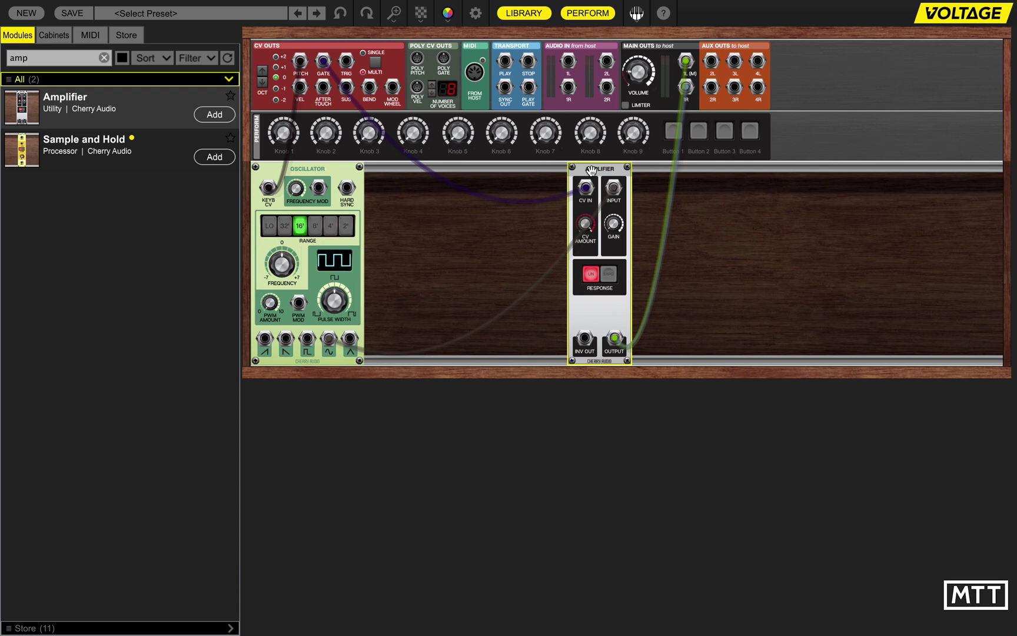
drag(591, 171, 612, 171)
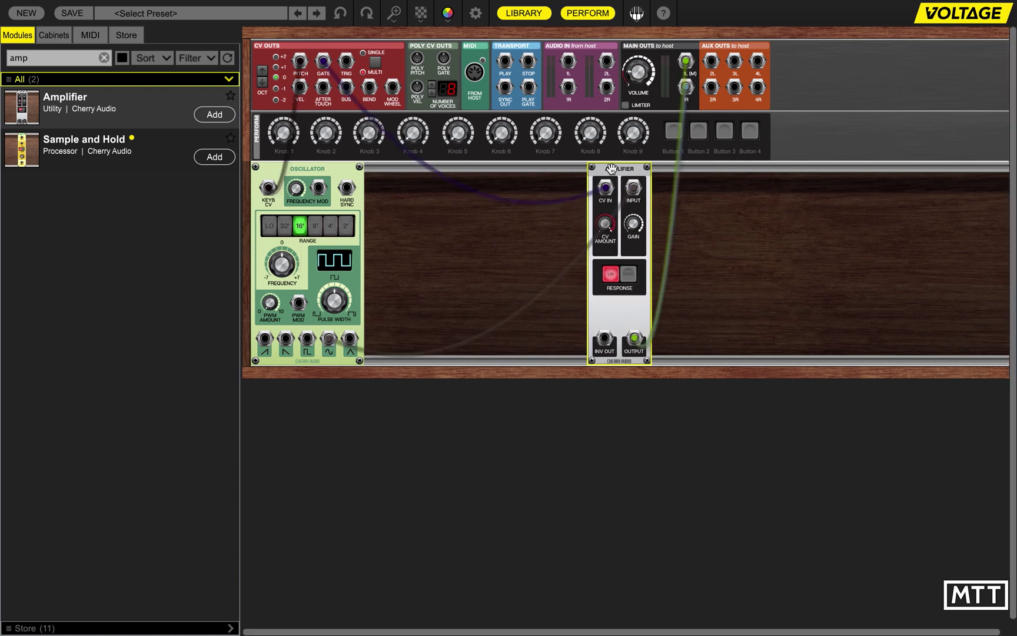
Search for 'env', add an Envelope Generator, and move it toward the middle of the rack.
double_click(47, 60)
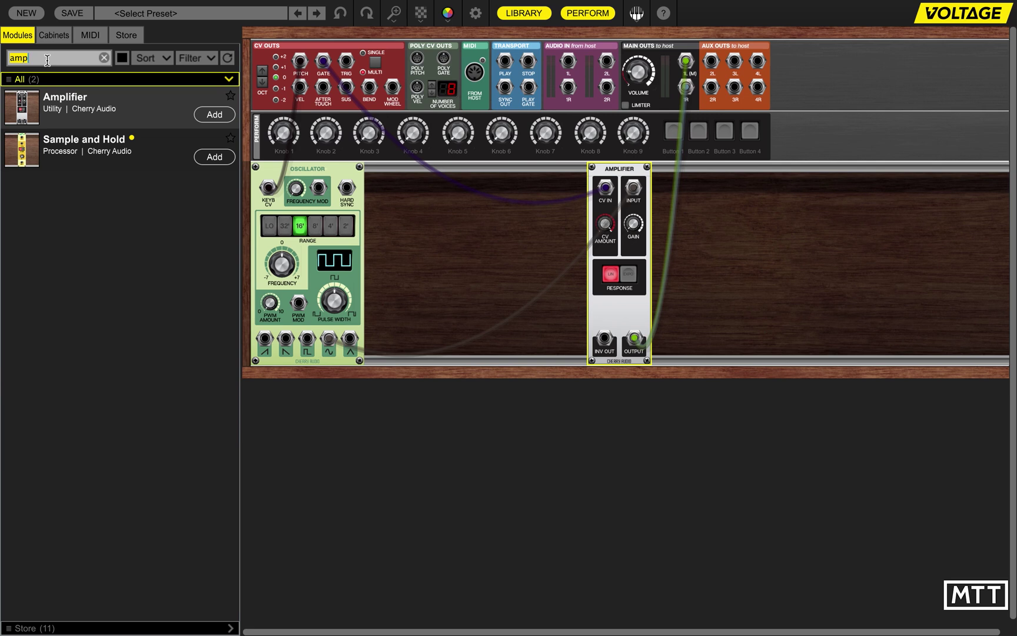
text(env)
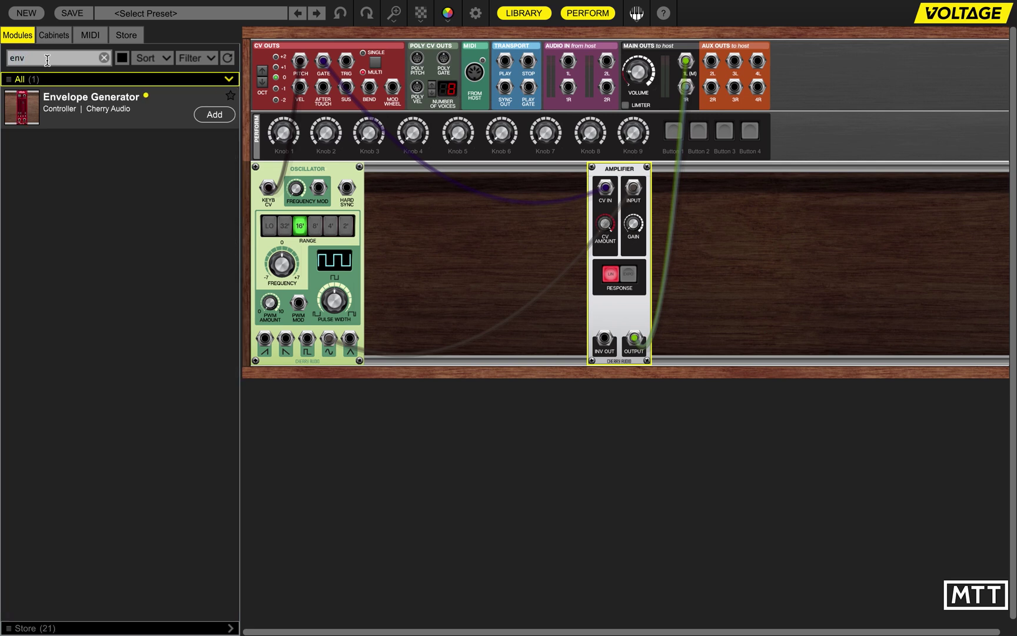
click(213, 114)
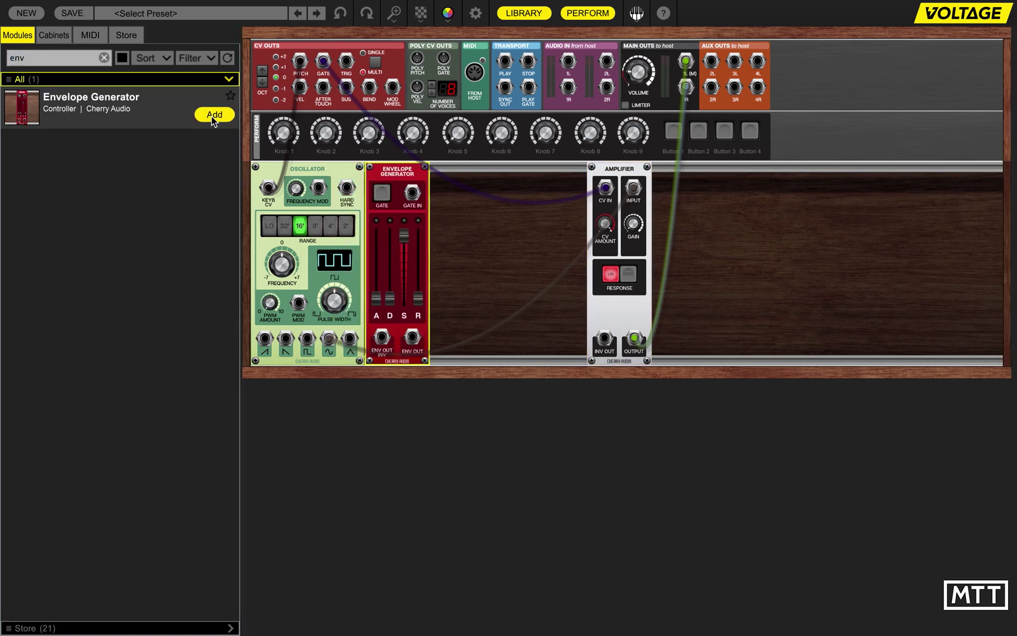
drag(394, 172, 485, 172)
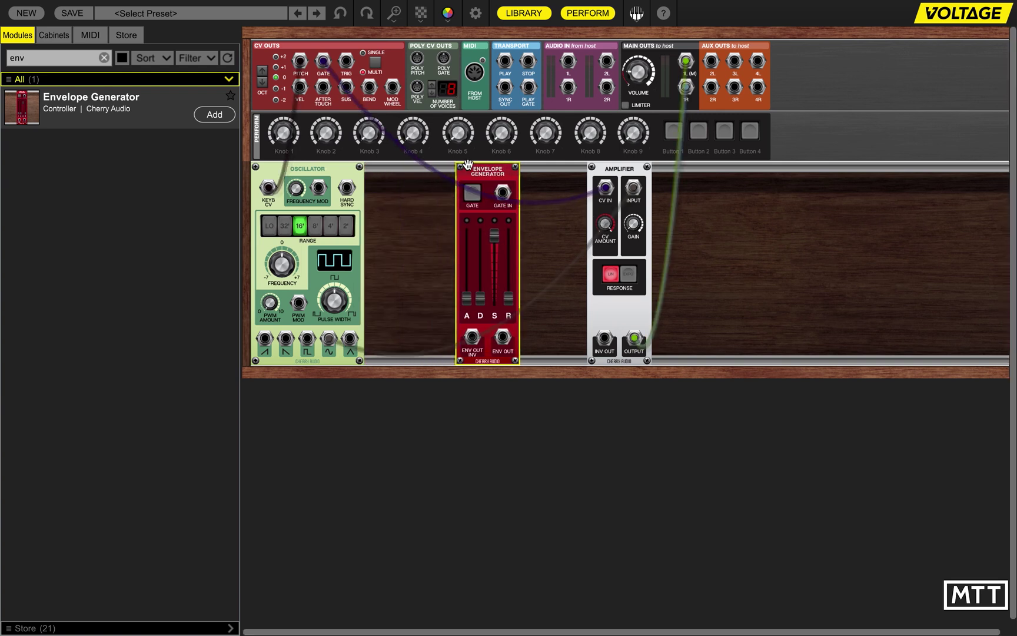
Reroute the keyboard gate to the Envelope Generator's GATE IN and patch ENV OUT to the Amplifier's CV input.
drag(605, 187, 502, 194)
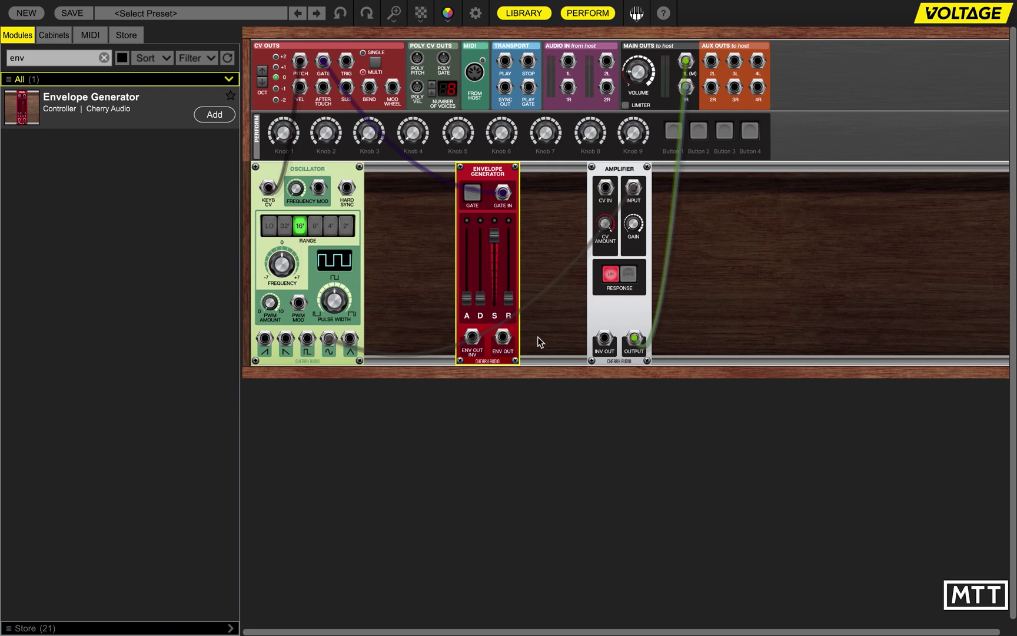
drag(505, 337, 565, 247)
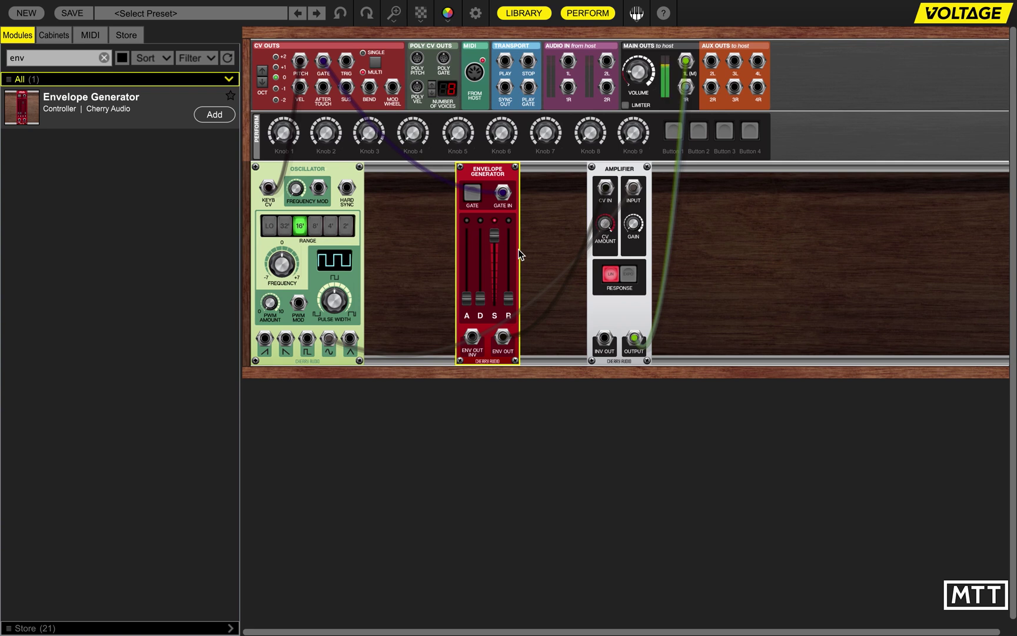
mouse_move(509, 305)
Set the envelope attack to about 60 ms and feed the Amplifier from the Oscillator's saw output.
drag(467, 299, 510, 276)
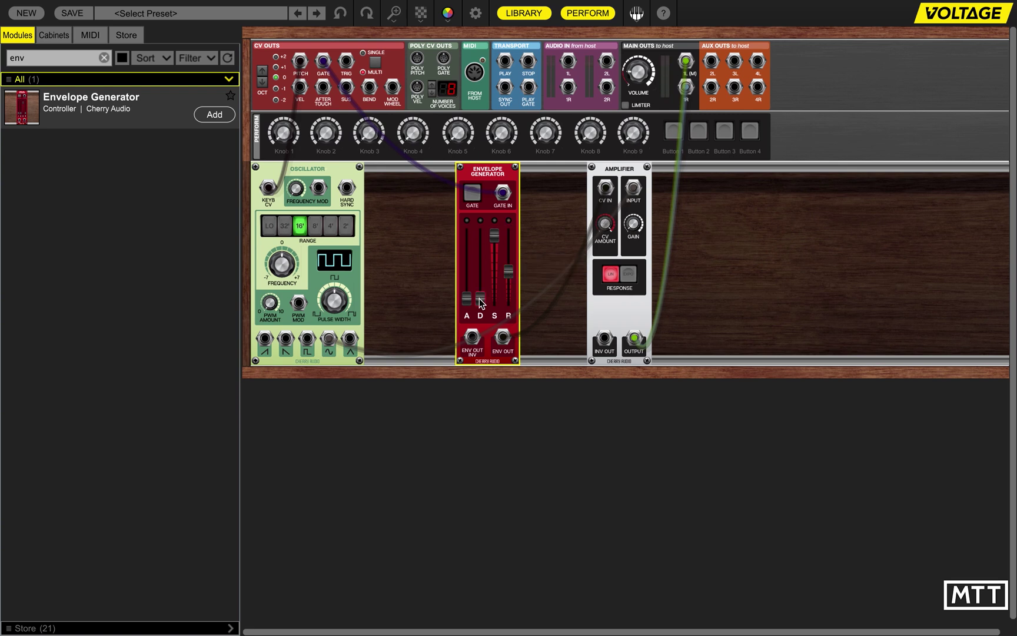
mouse_move(481, 303)
drag(329, 340, 263, 339)
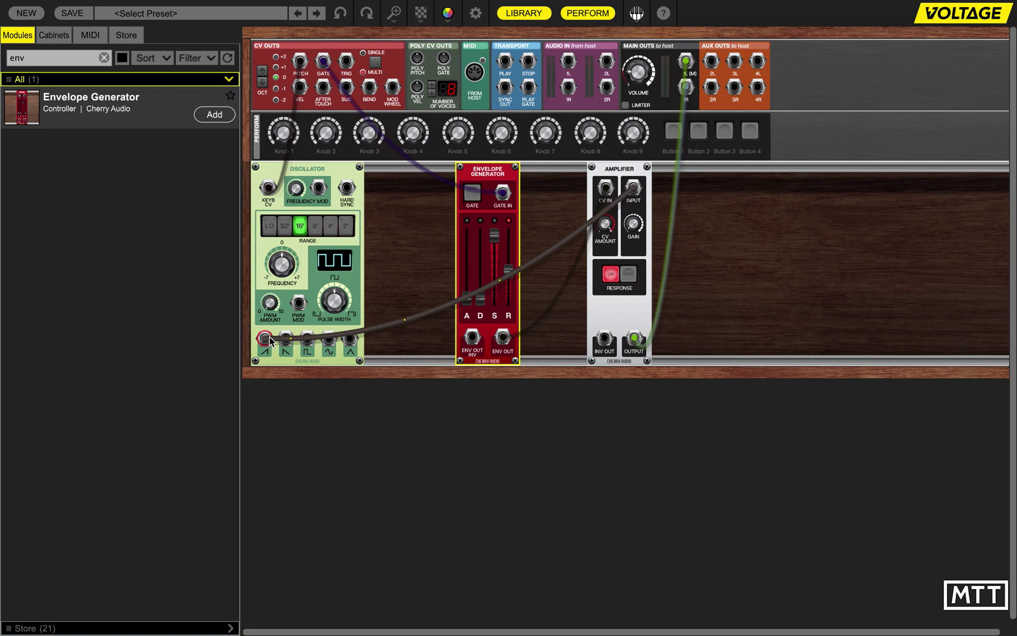
Try the pulse output with pulse width 52.2%, then feed the Amplifier from the sine output again.
drag(265, 339, 286, 340)
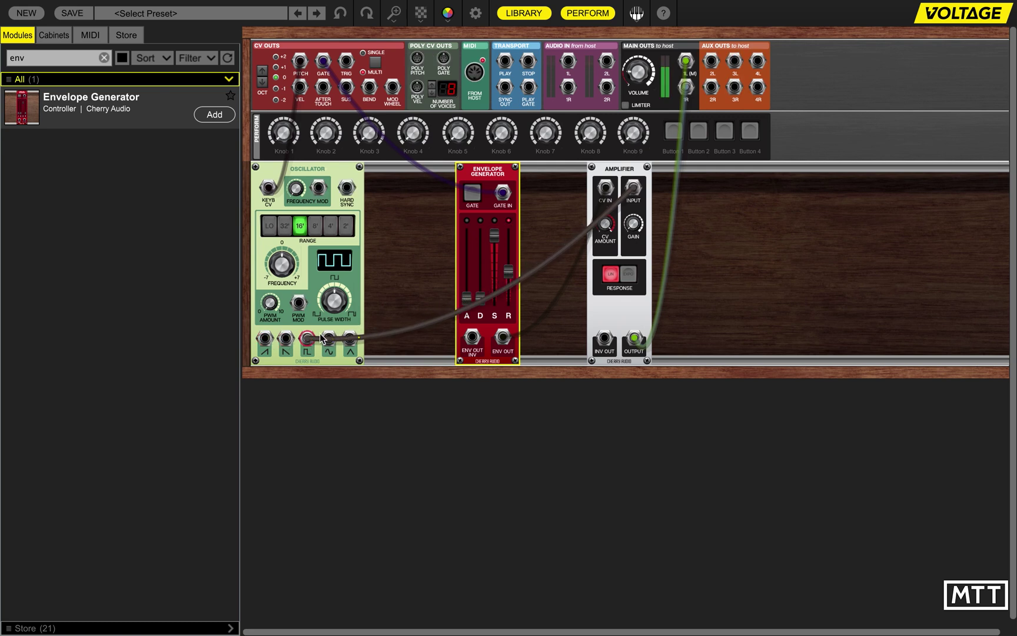
drag(333, 303, 328, 339)
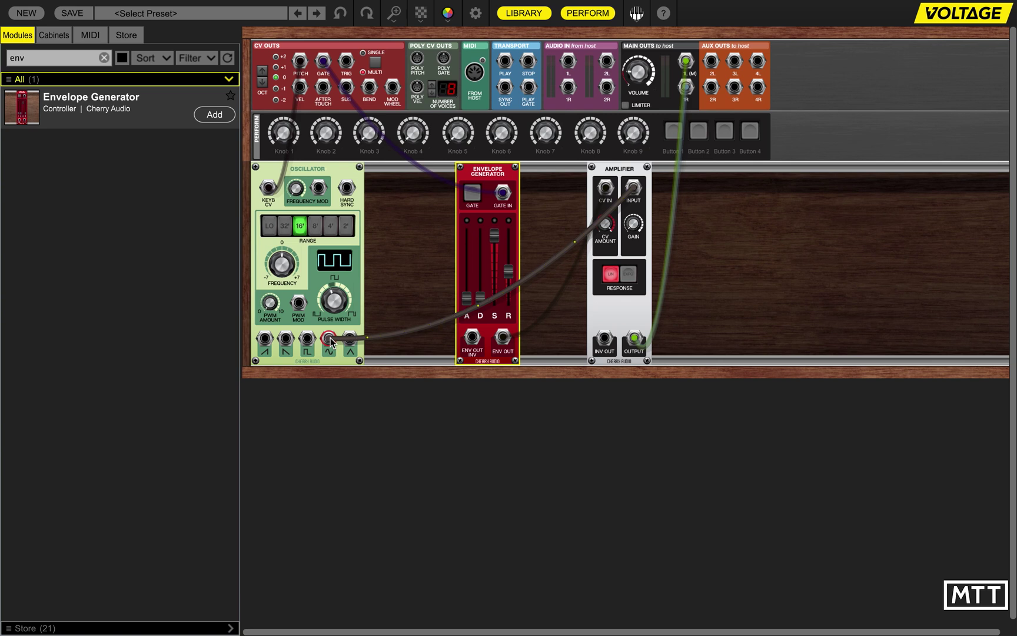
drag(330, 341, 330, 341)
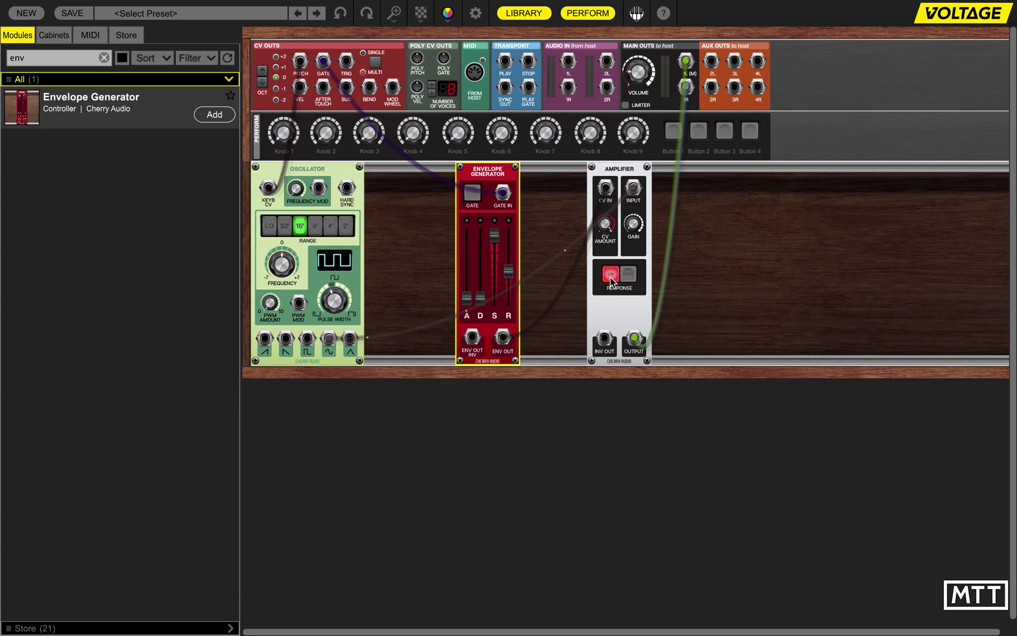